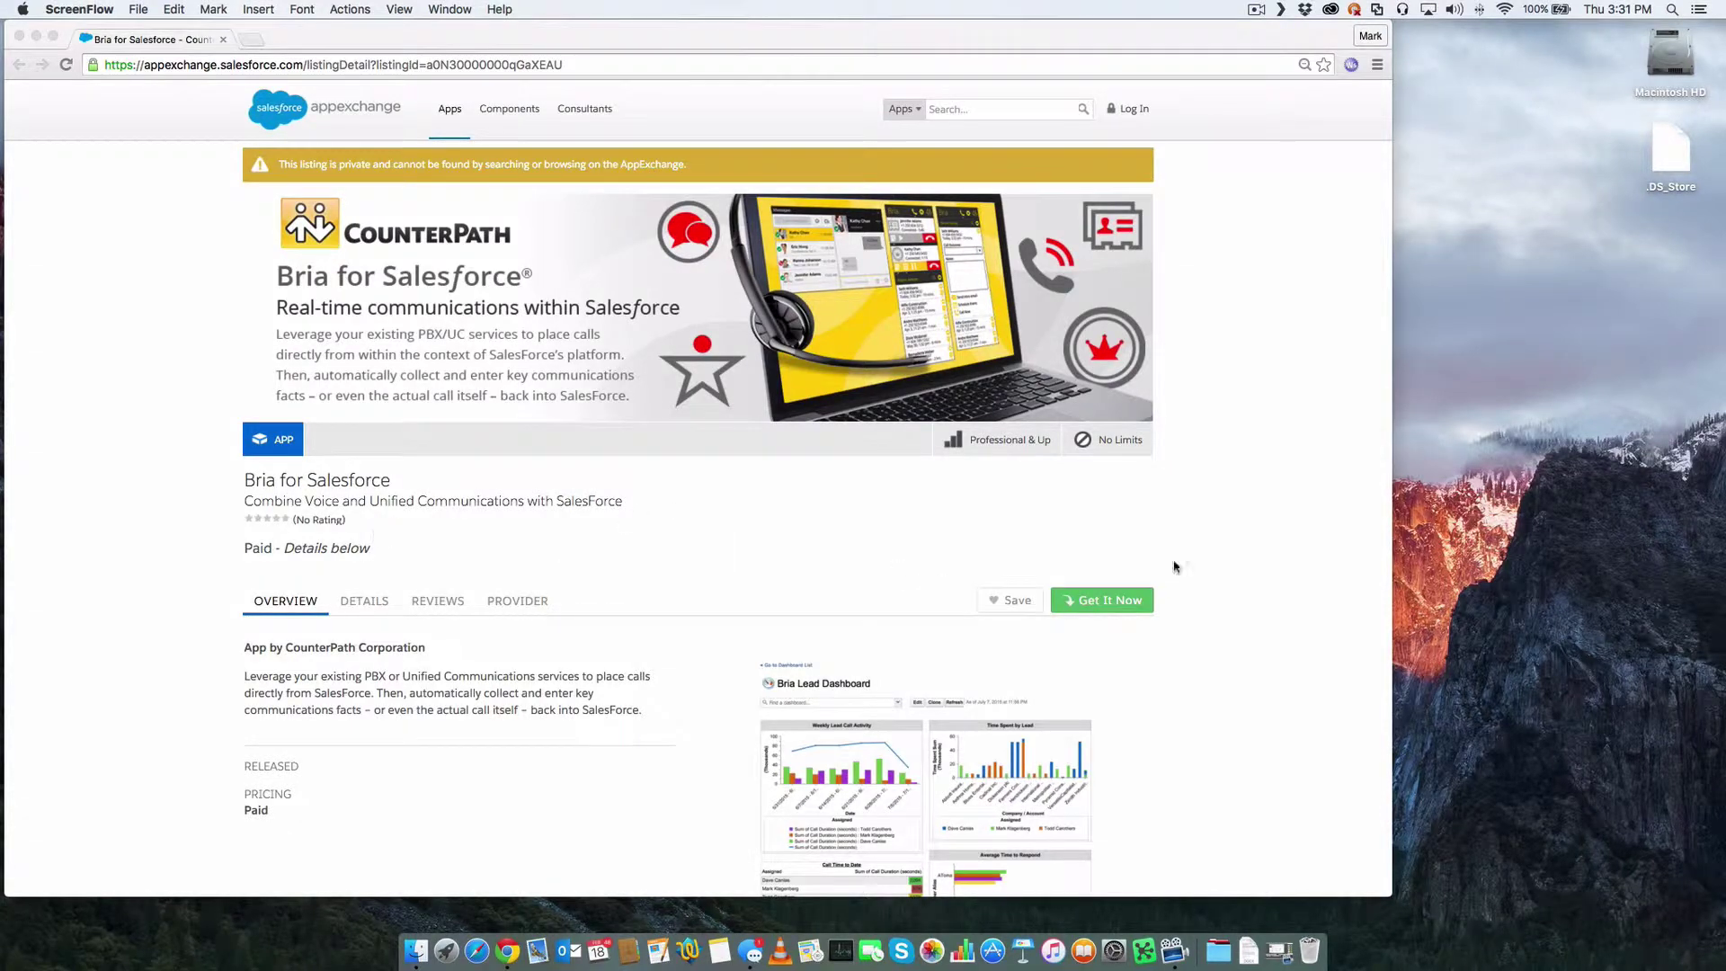
- Start installing Bria for Salesforce from AppExchange into the production org, accepting the terms
{"action": "left_click", "coordinate": [1117, 605]}
{"action": "left_click", "coordinate": [1117, 605]}
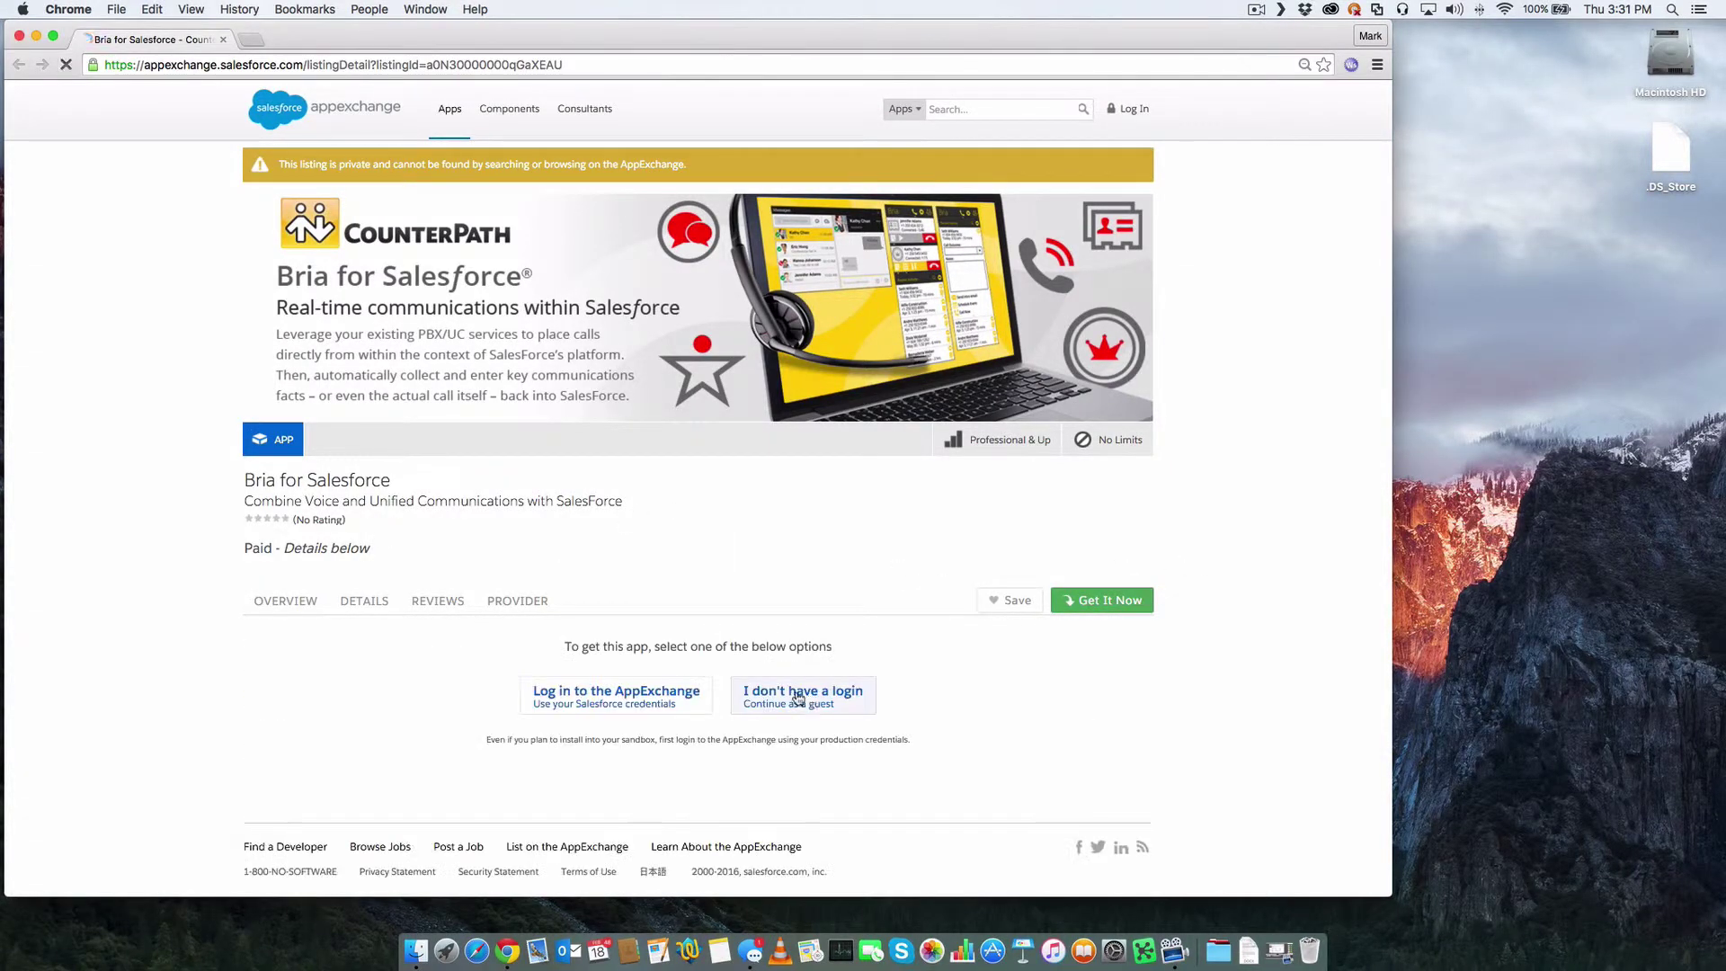
{"action": "left_click", "coordinate": [607, 702]}
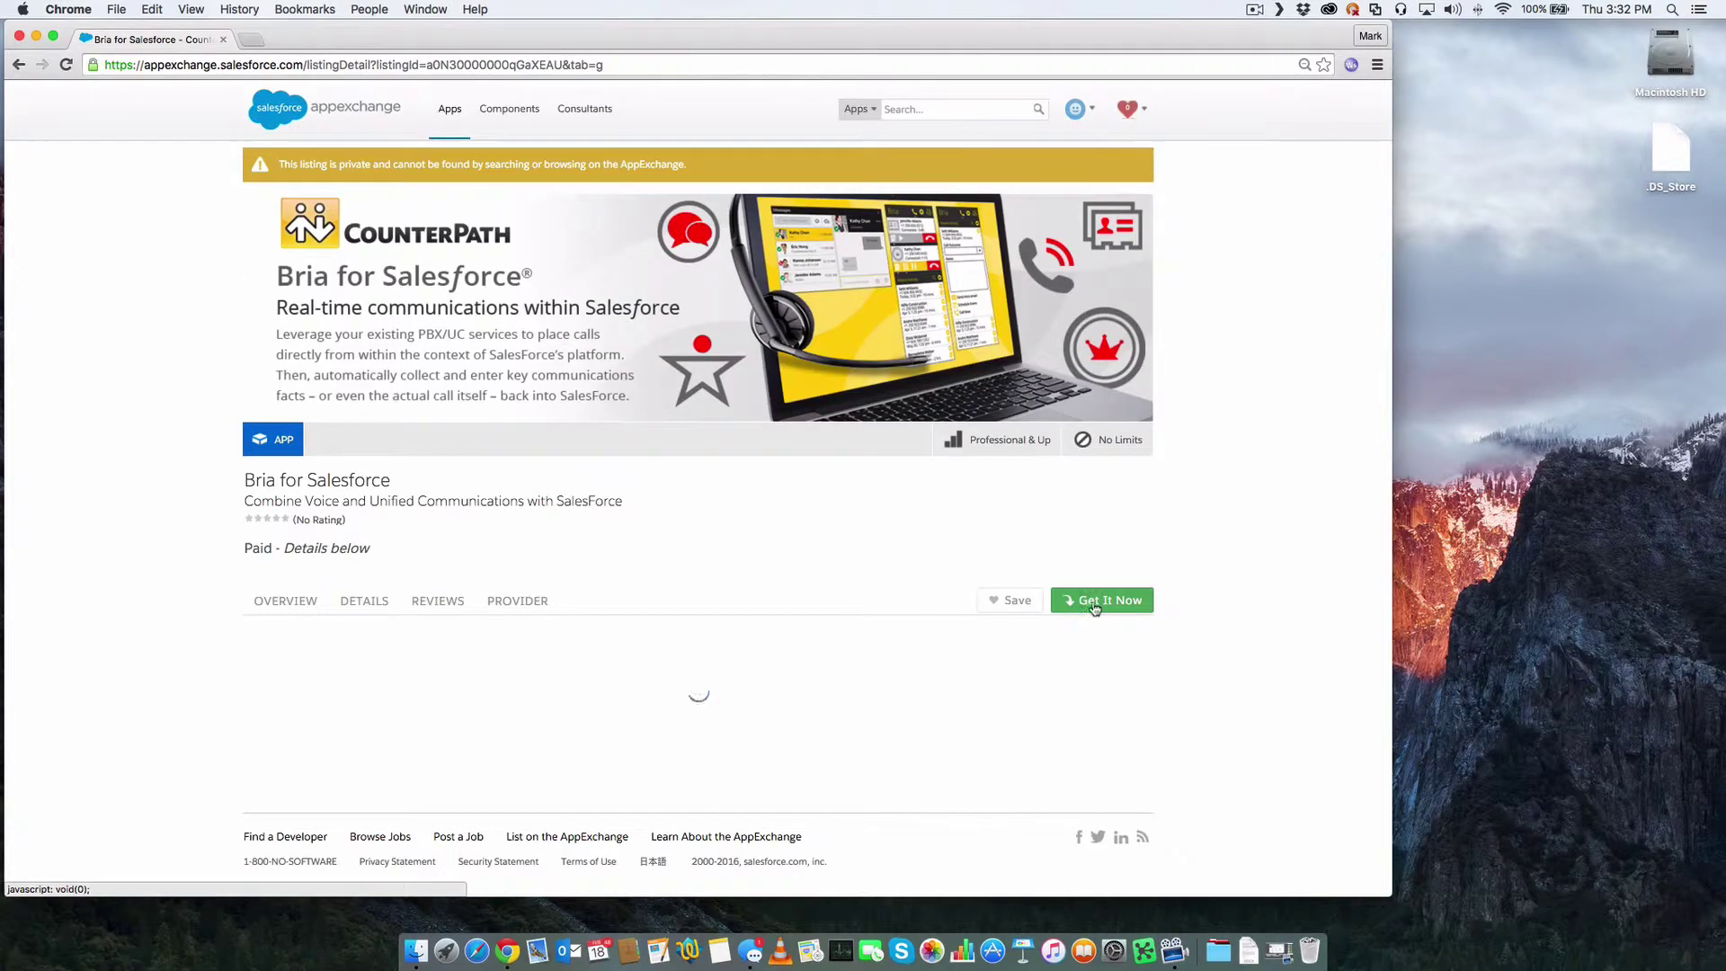
{"action": "left_click", "coordinate": [735, 697]}
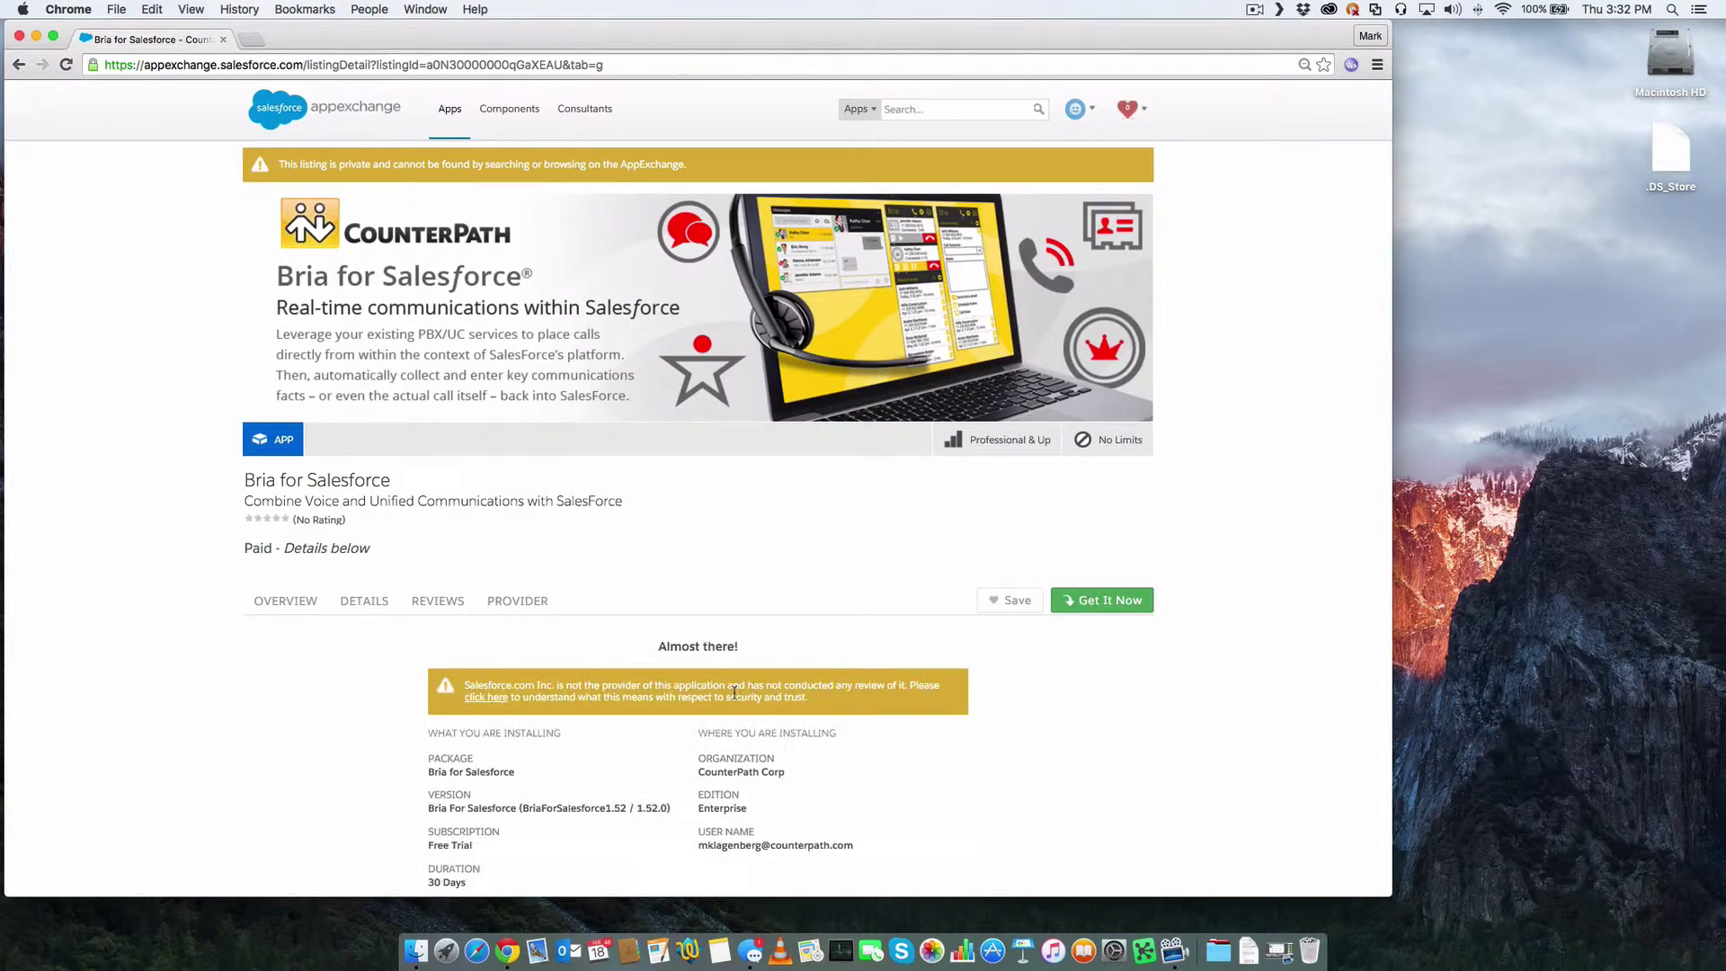
{"action": "scroll", "coordinate": [698, 629], "scroll_direction": "down", "scroll_amount": 3}
{"action": "left_click", "coordinate": [568, 713]}
{"action": "left_click", "coordinate": [915, 751]}
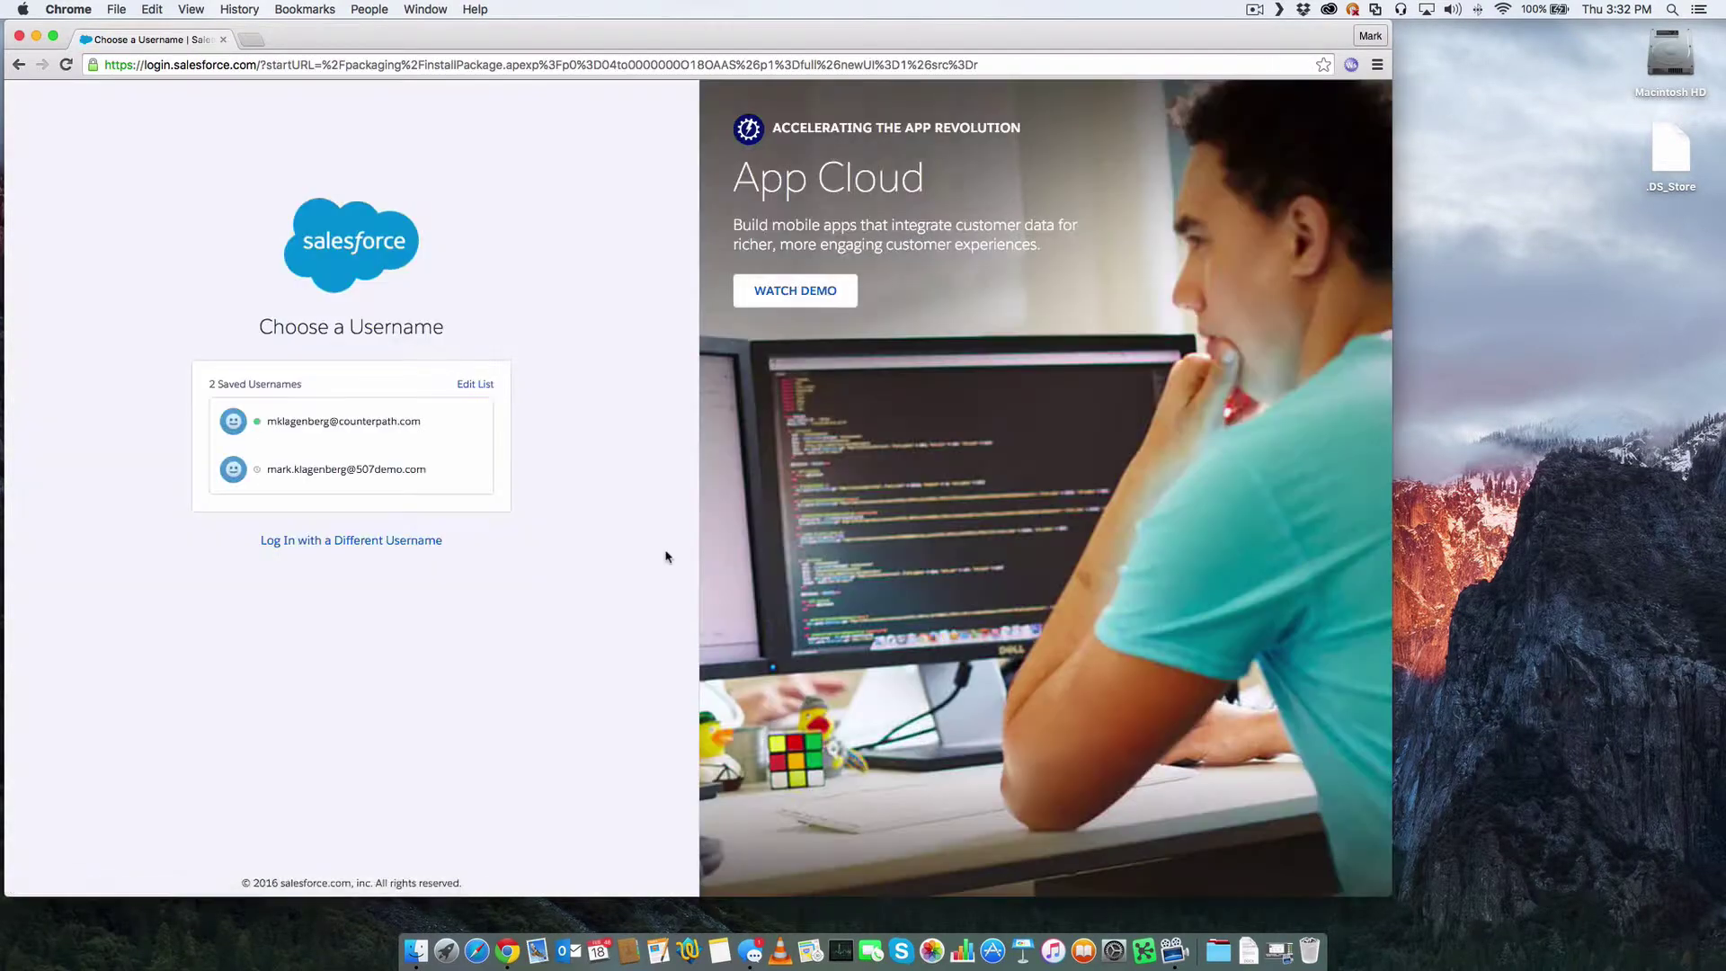
- Log in and install the package for all users, granting third-party site access
{"action": "left_click", "coordinate": [359, 467]}
{"action": "type", "text": "********"}
{"action": "left_click", "coordinate": [388, 487]}
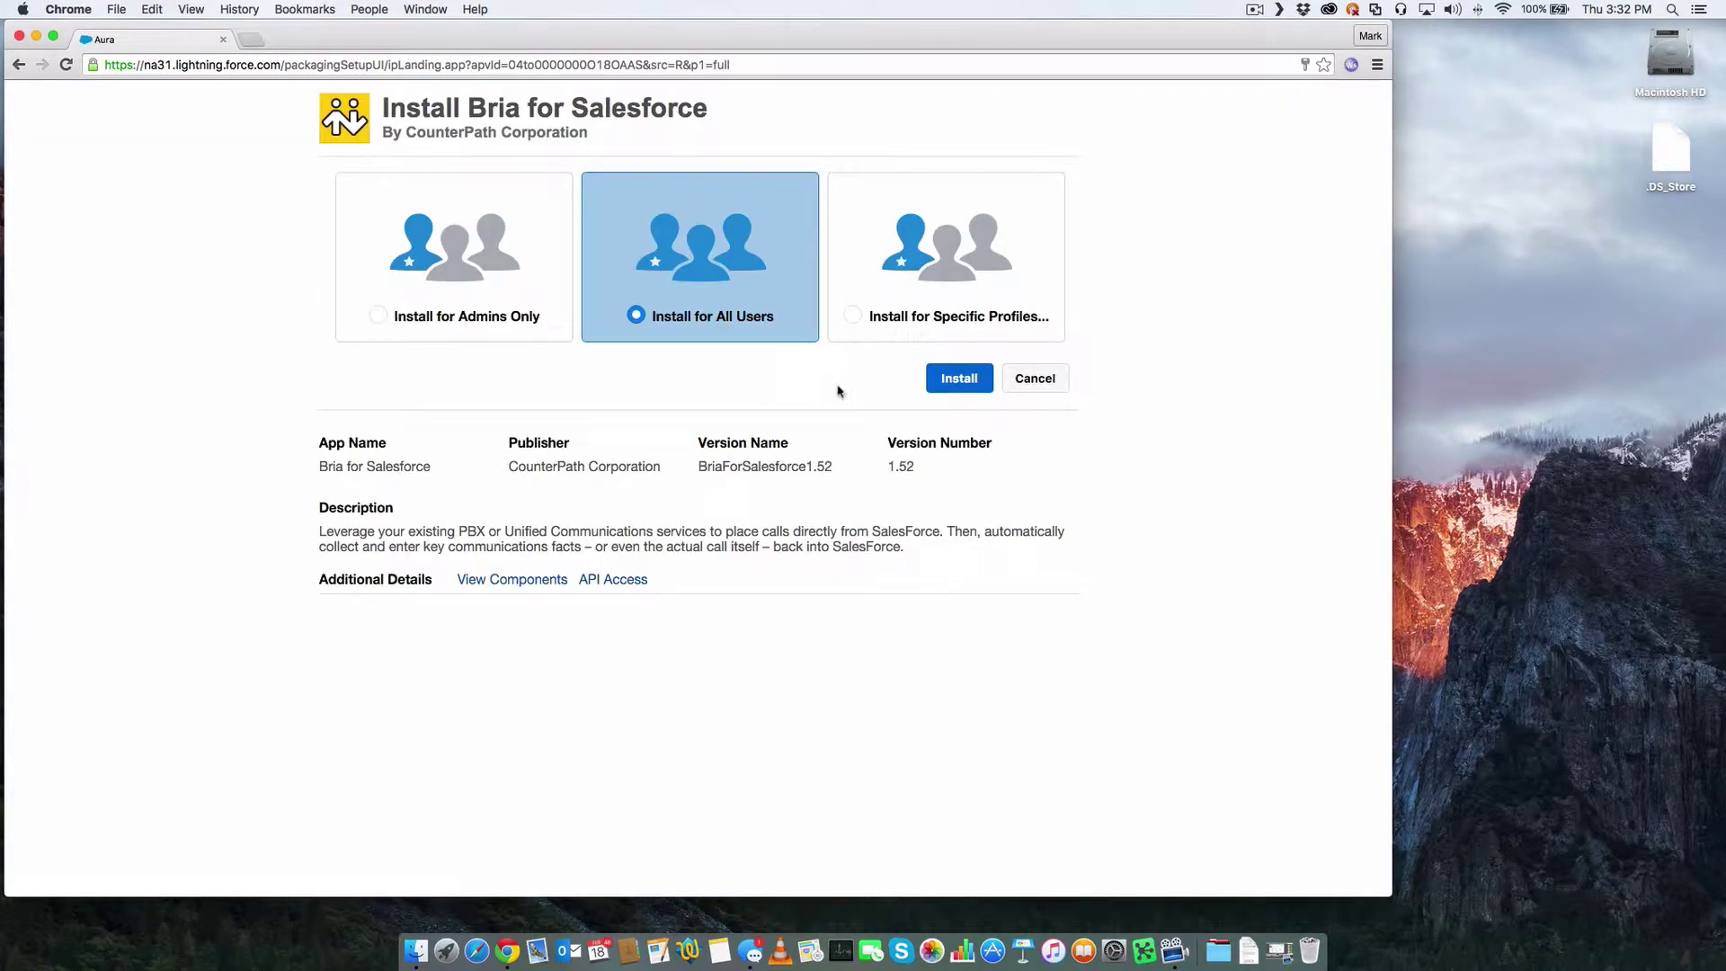
{"action": "left_click", "coordinate": [946, 387]}
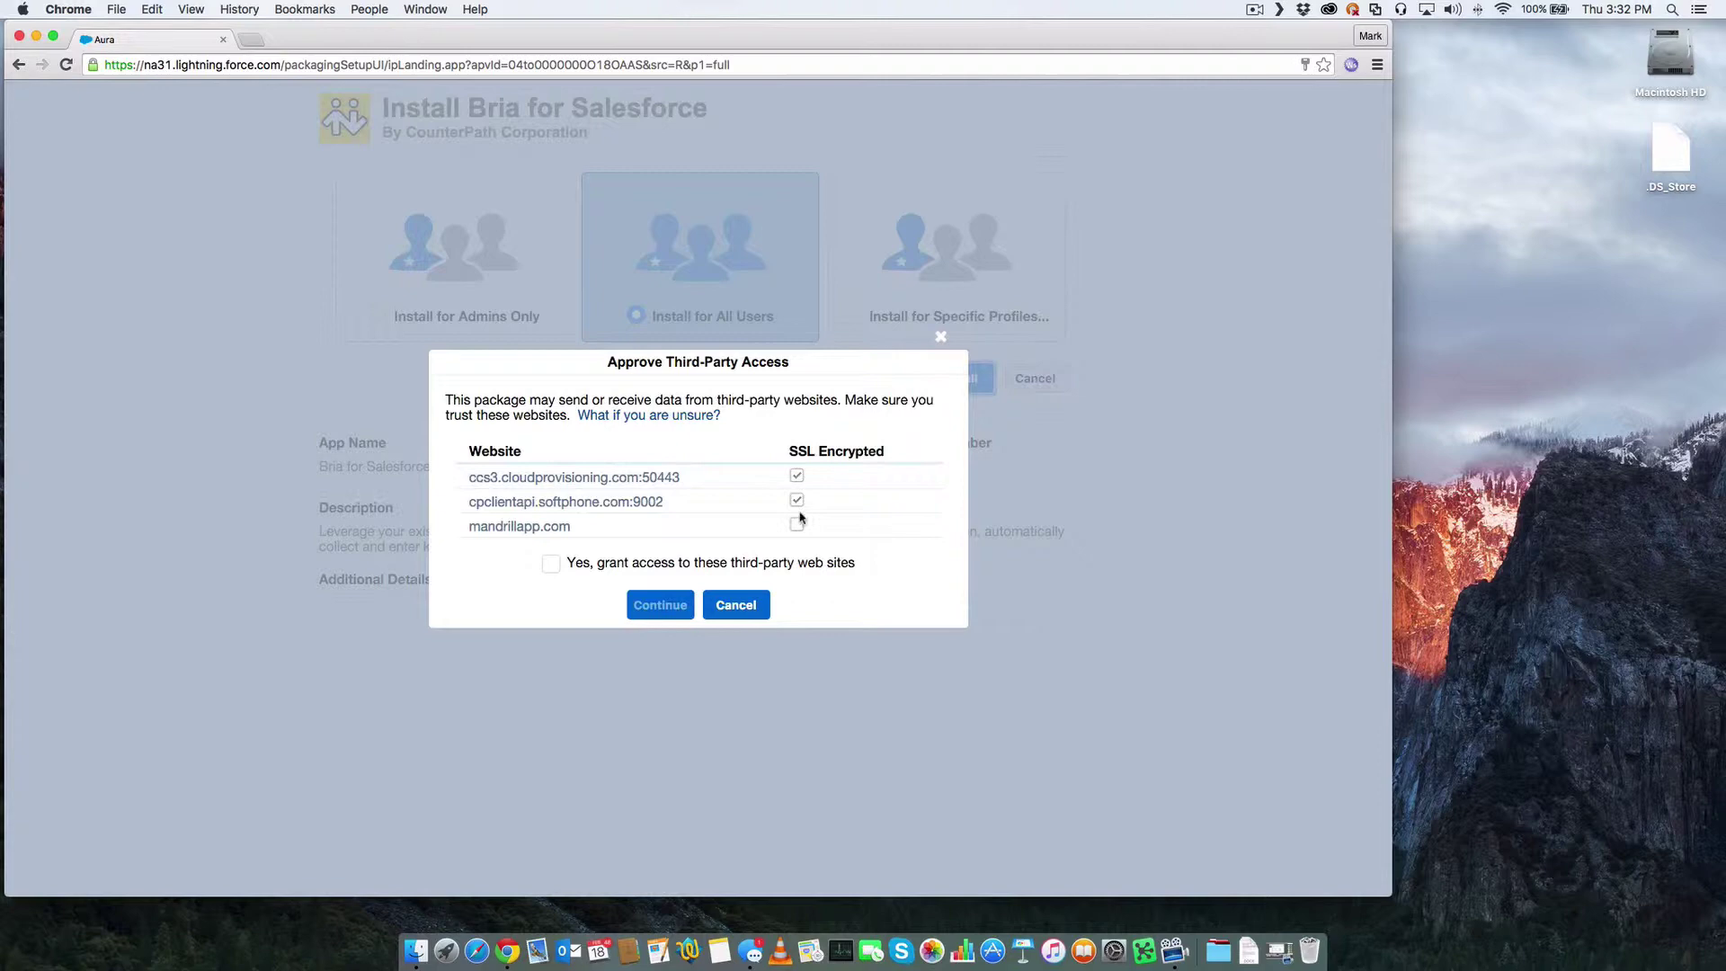
{"action": "left_click", "coordinate": [551, 564]}
{"action": "left_click", "coordinate": [660, 604]}
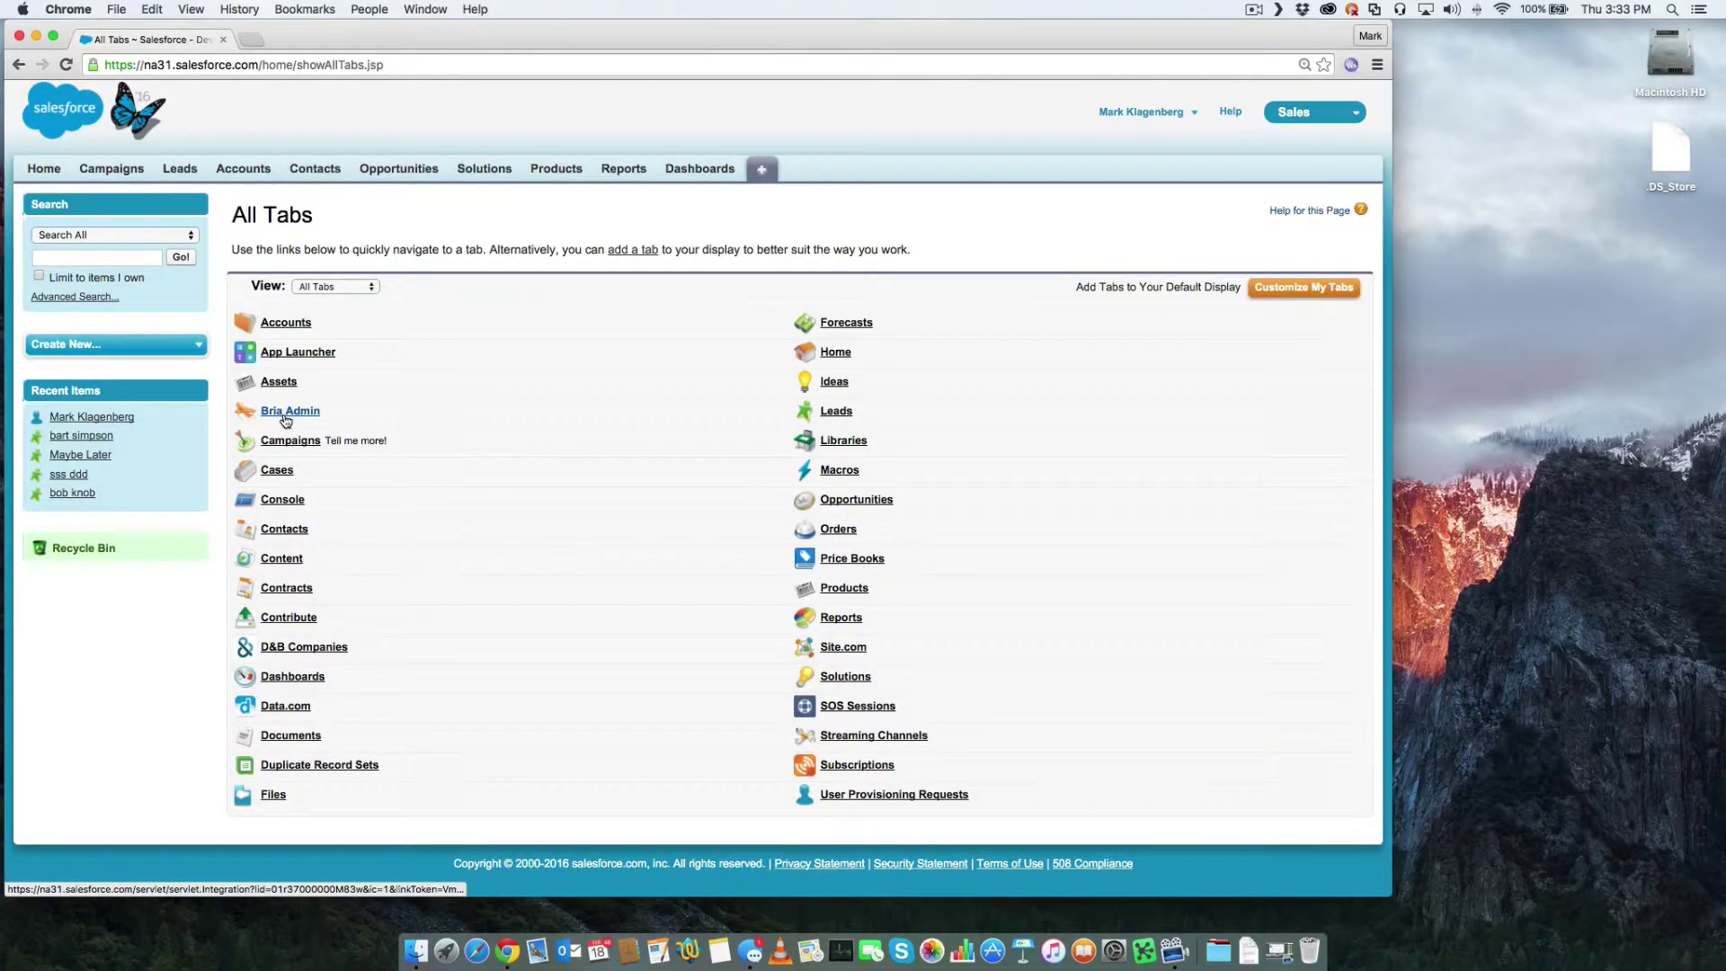
- In Bria Admin, save woolywombats.com as the company Domain
{"action": "left_click", "coordinate": [285, 416]}
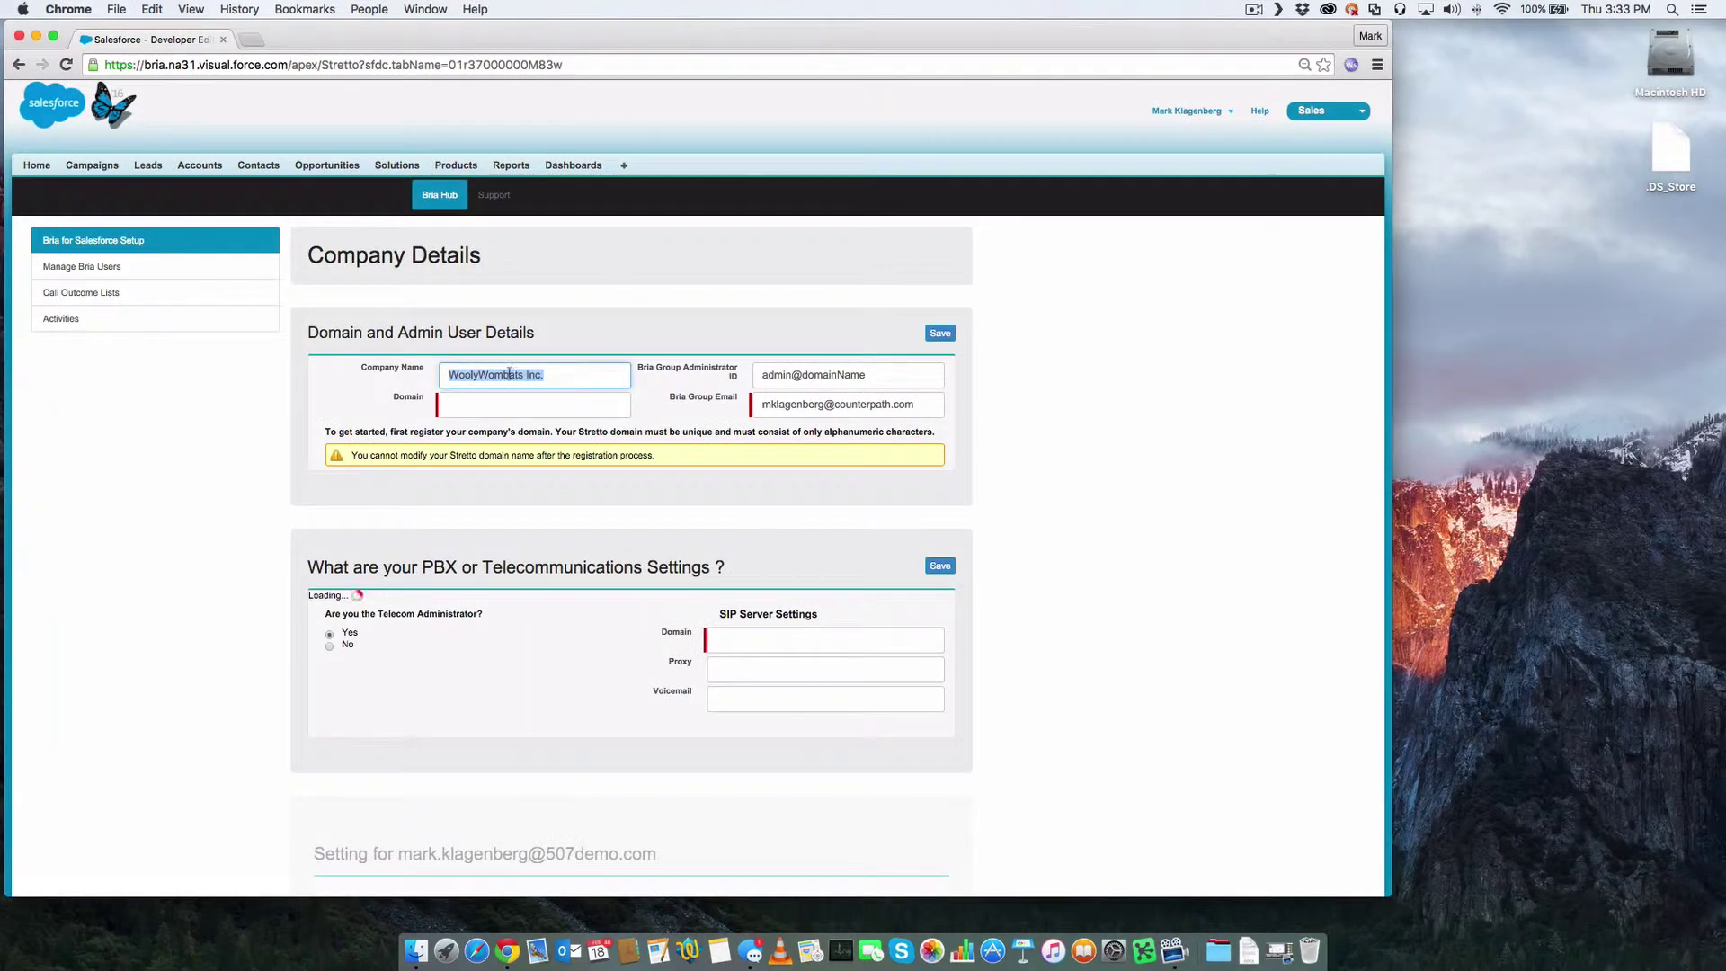
{"action": "left_click", "coordinate": [506, 403]}
{"action": "type", "text": "w"}
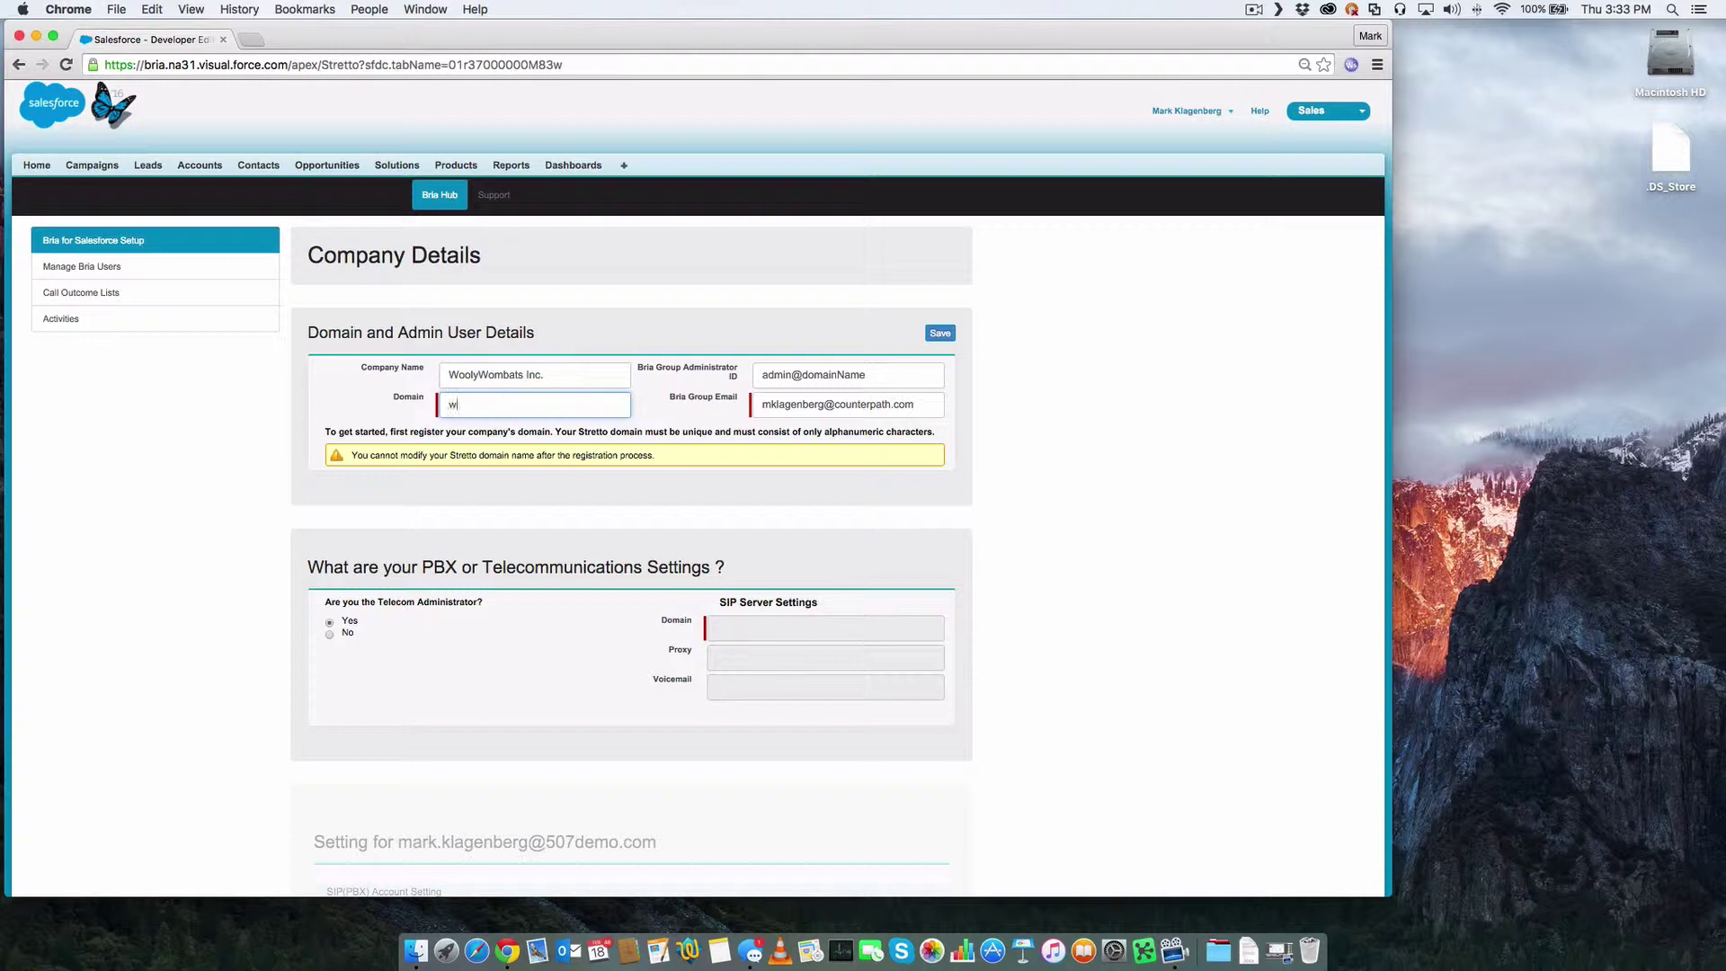
{"action": "type", "text": "oolywombats.com"}
{"action": "left_click", "coordinate": [938, 334]}
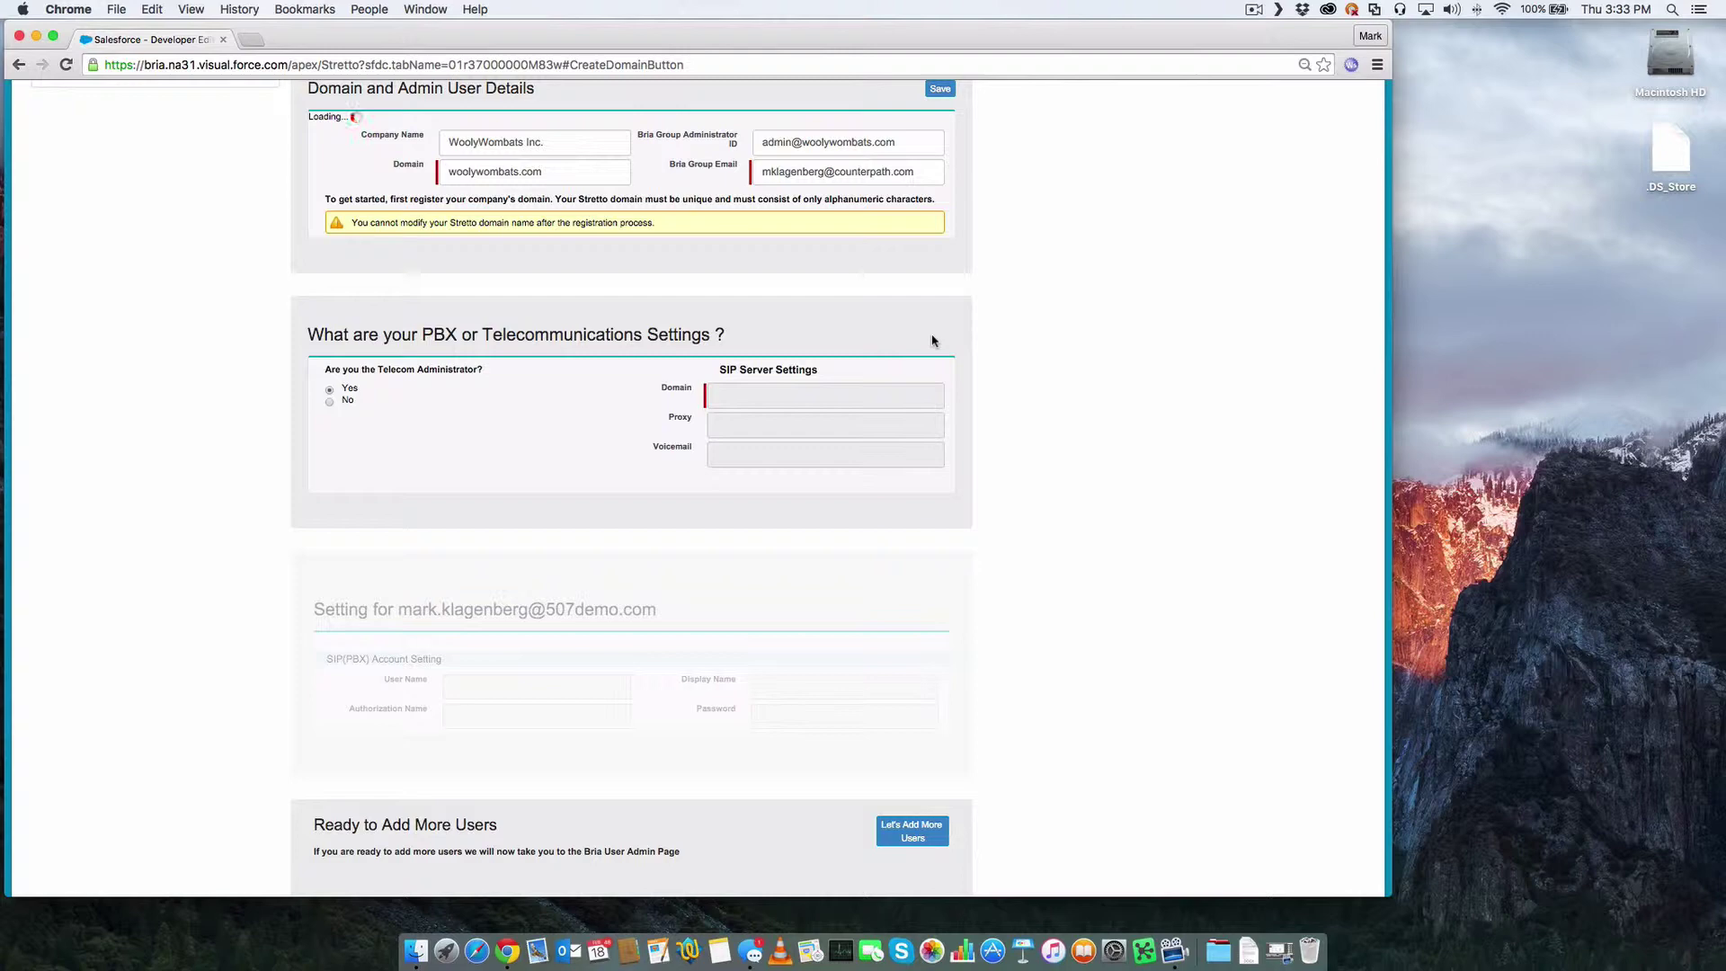
- Save sip.telzio.com as the PBX SIP server domain
{"action": "left_click", "coordinate": [787, 407]}
{"action": "type", "text": "si"}
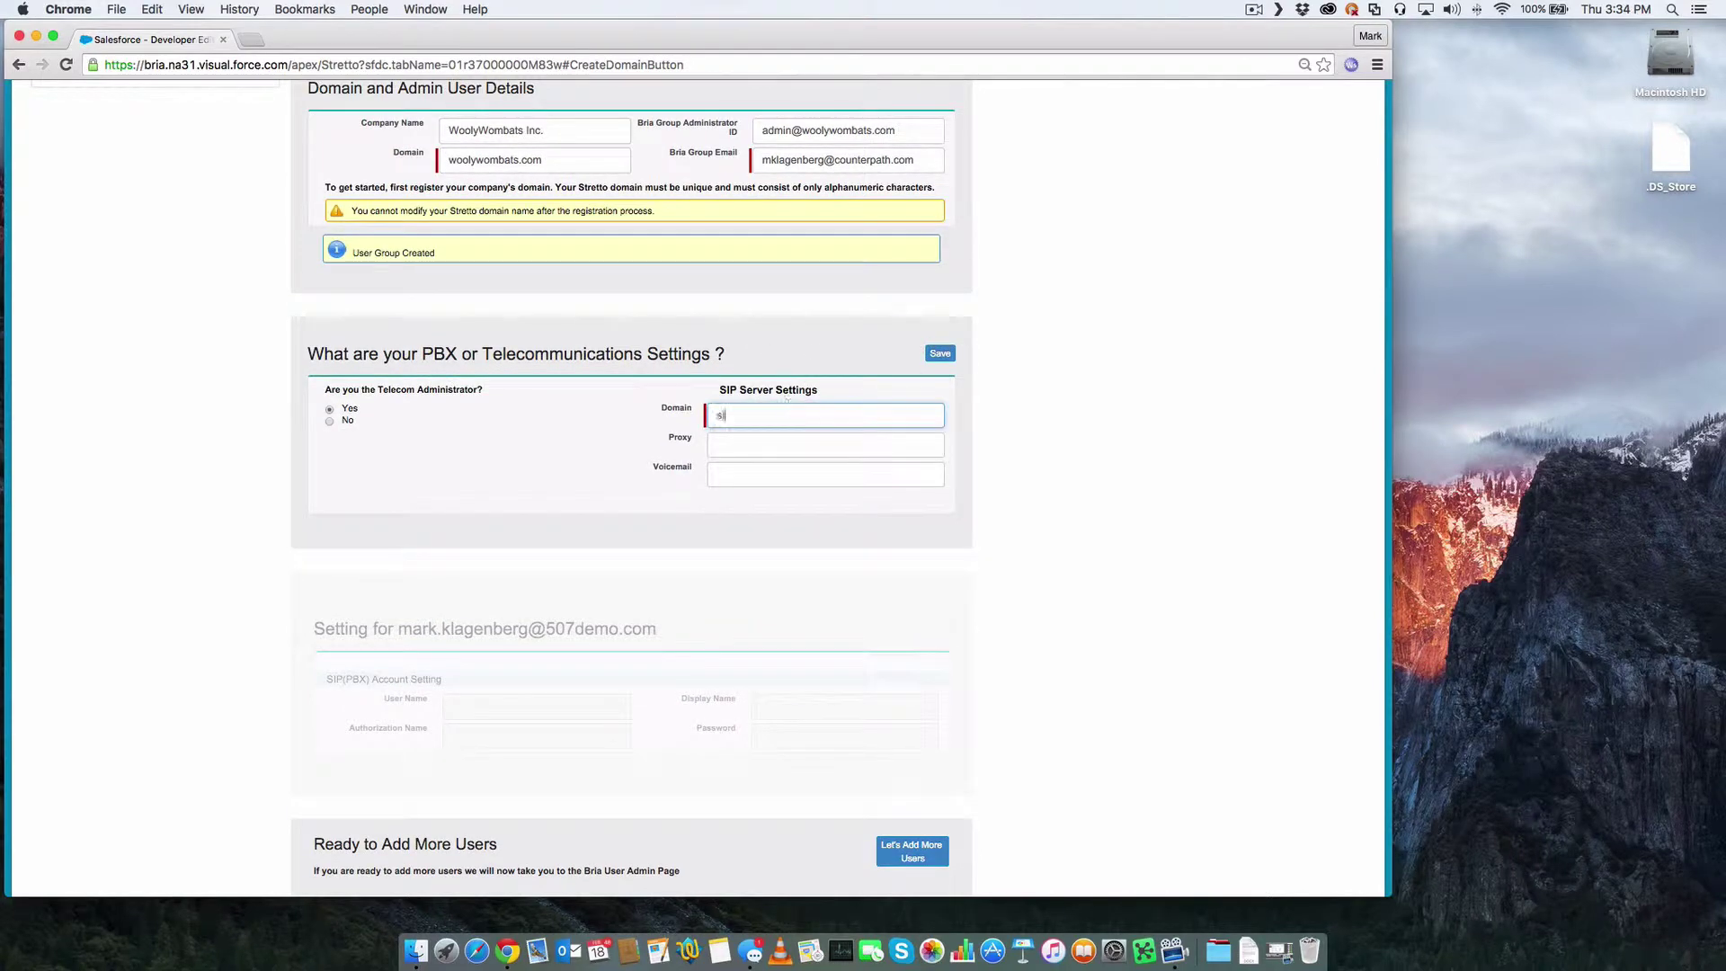
{"action": "type", "text": "p.telzio.com"}
{"action": "left_click", "coordinate": [939, 353]}
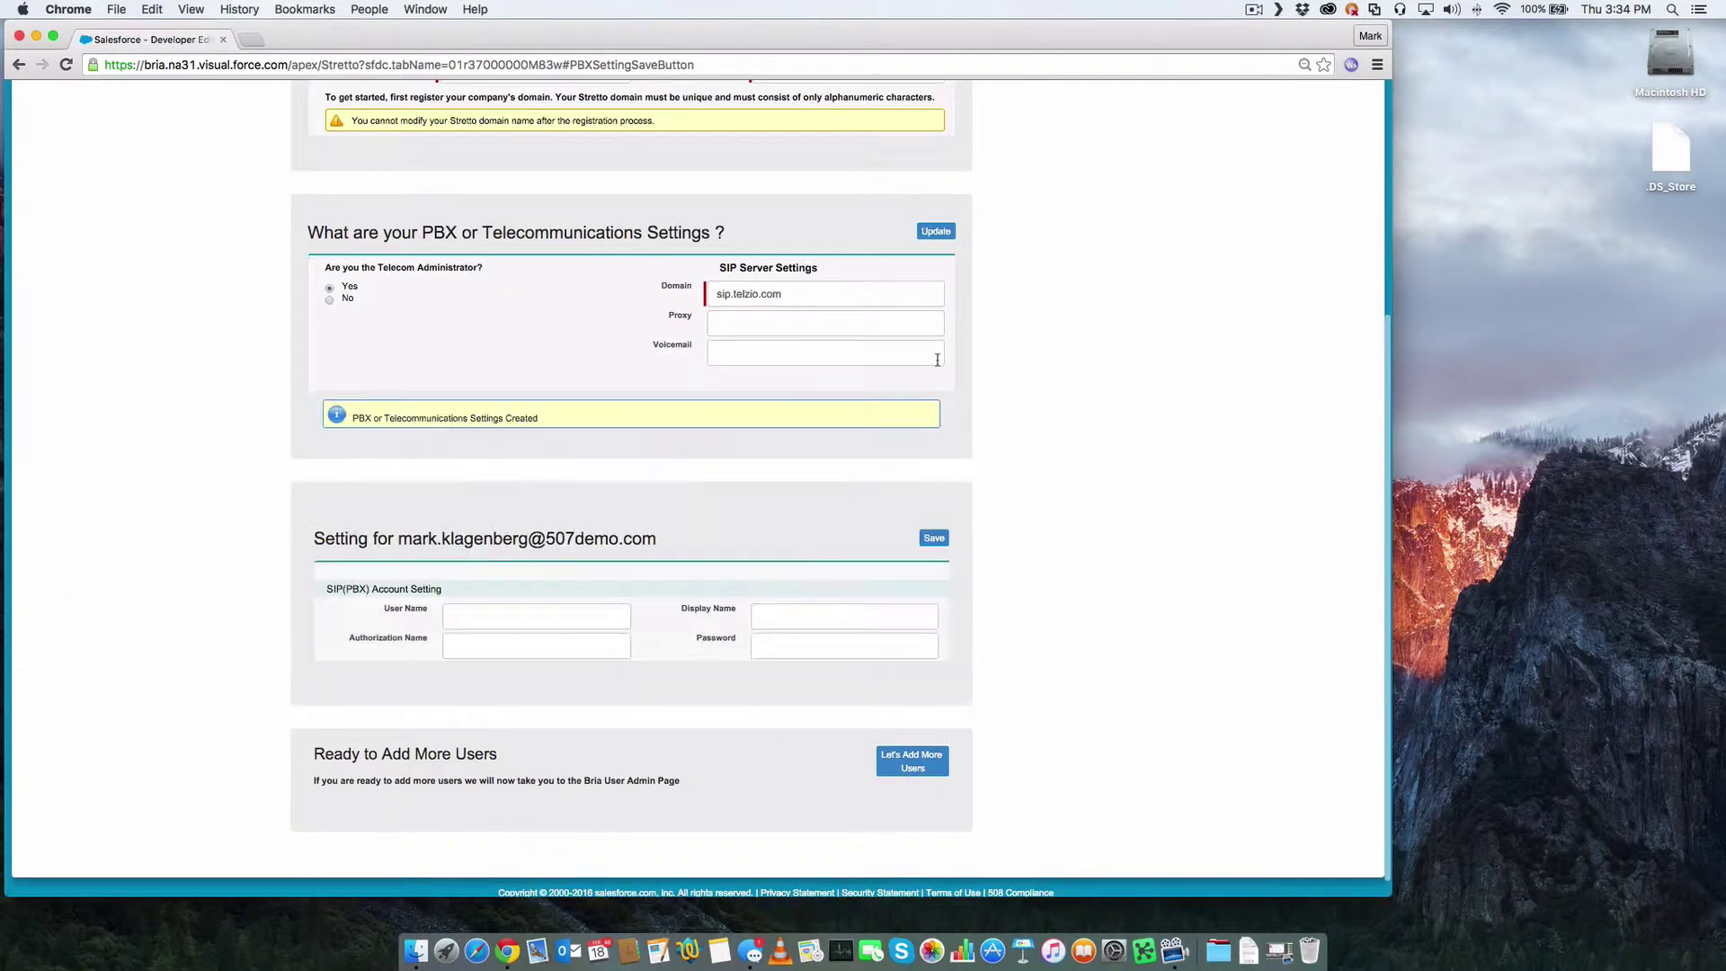
- Create the admin's SIP account with user name demo3, the user's display name and password
{"action": "left_click", "coordinate": [496, 618]}
{"action": "type", "text": "demo"}
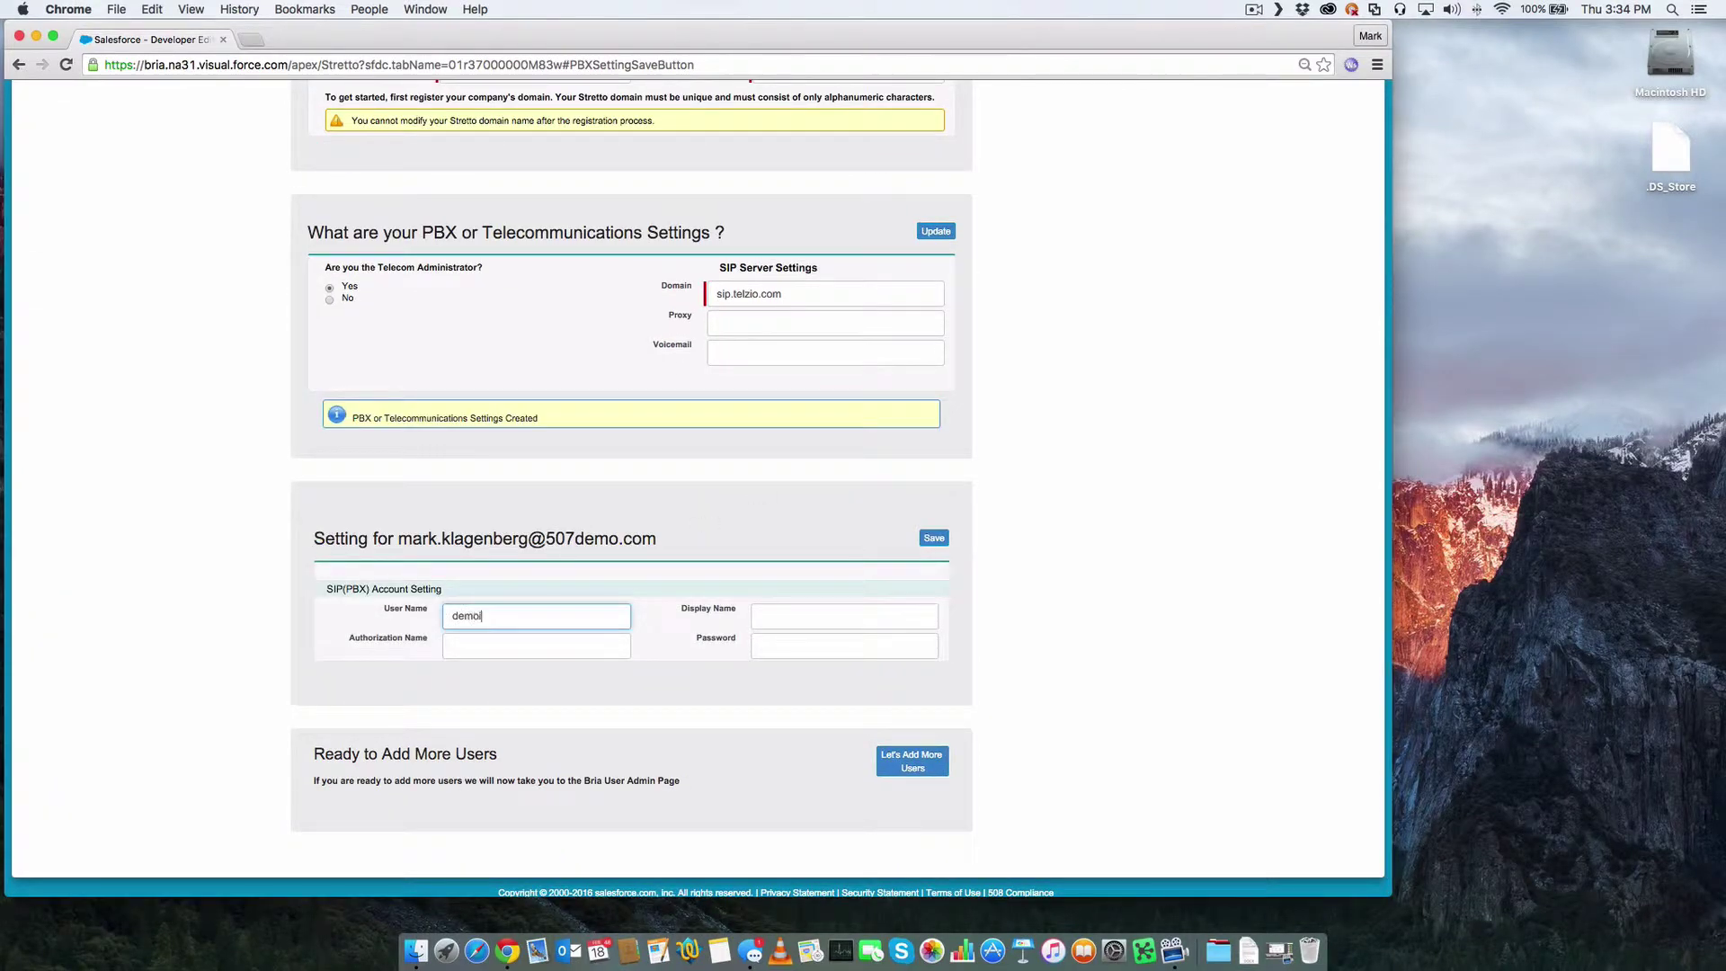
{"action": "type", "text": "3"}
{"action": "left_click", "coordinate": [771, 620]}
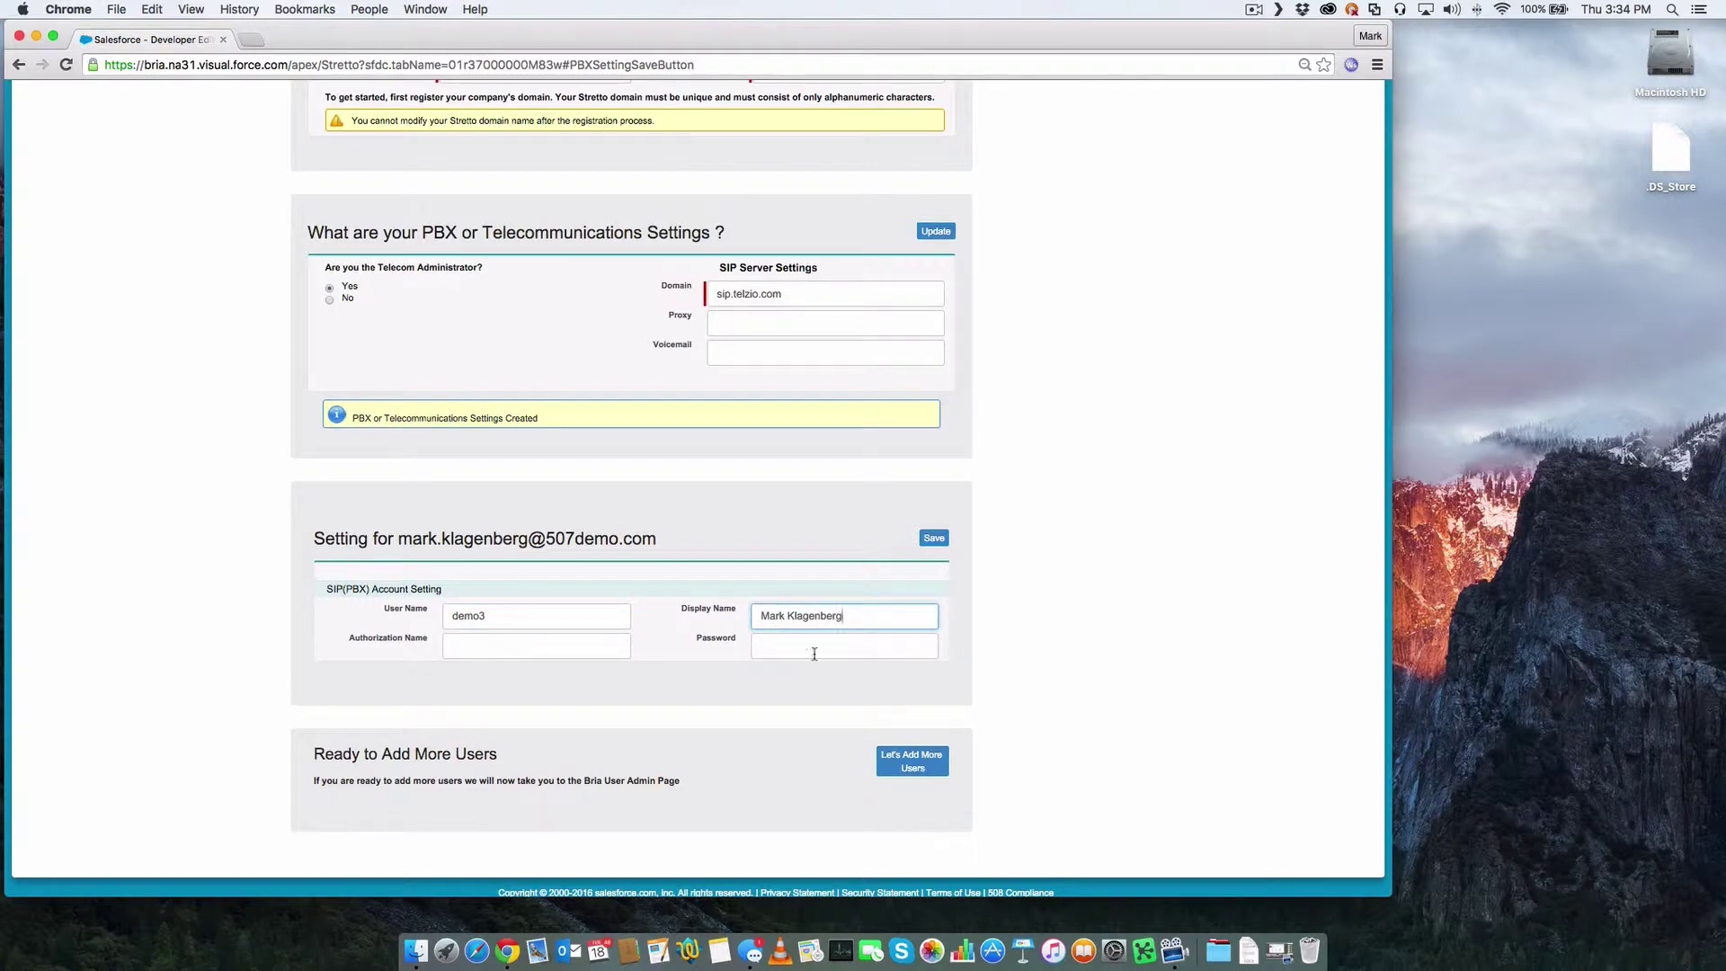
{"action": "left_click", "coordinate": [815, 654]}
{"action": "type", "text": "••••••"}
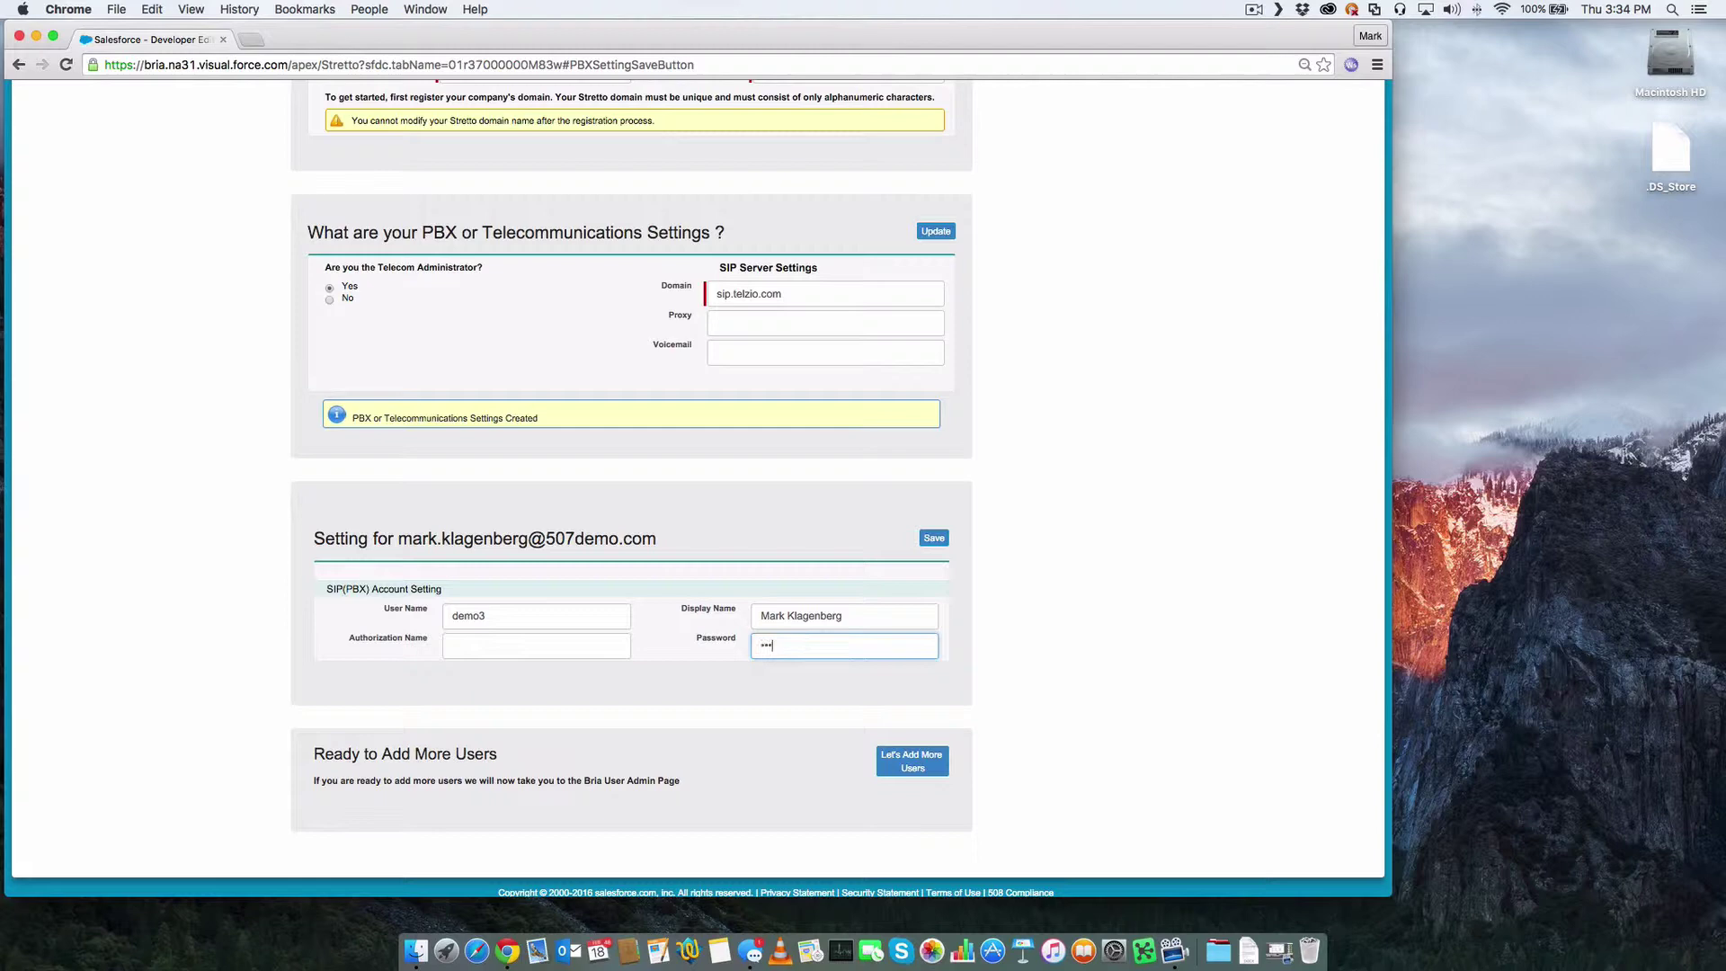
{"action": "left_click", "coordinate": [934, 539]}
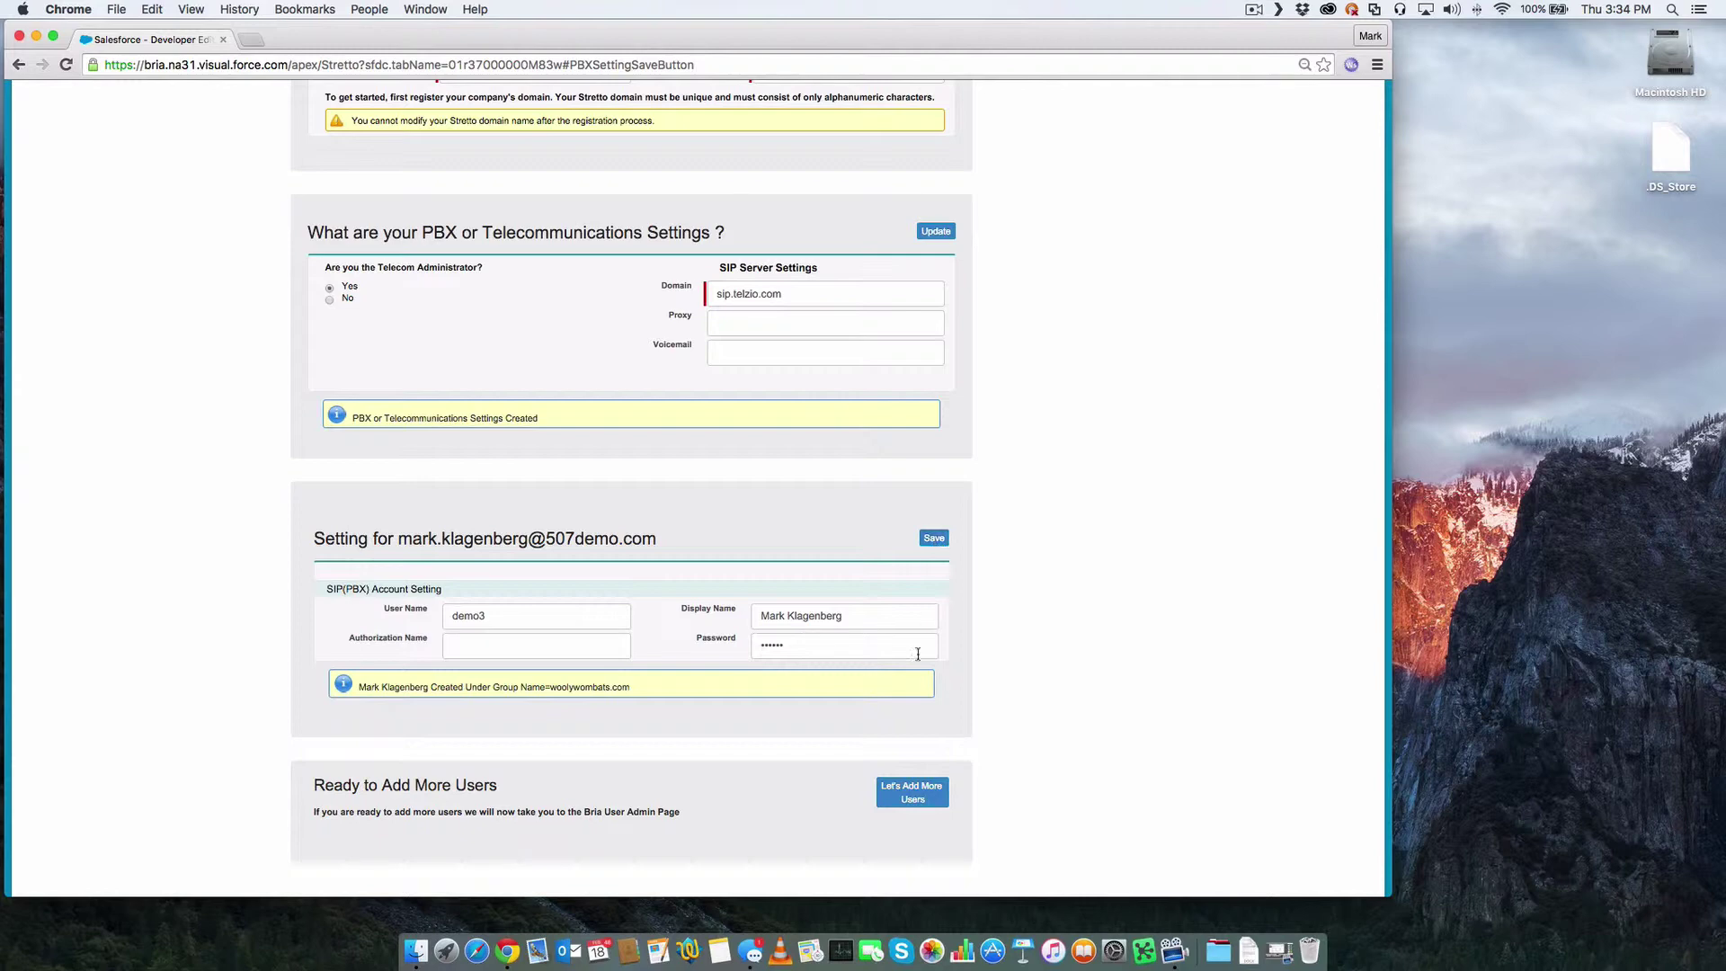
- Move on to adding Bria users and select another Salesforce user
{"action": "left_click", "coordinate": [936, 792]}
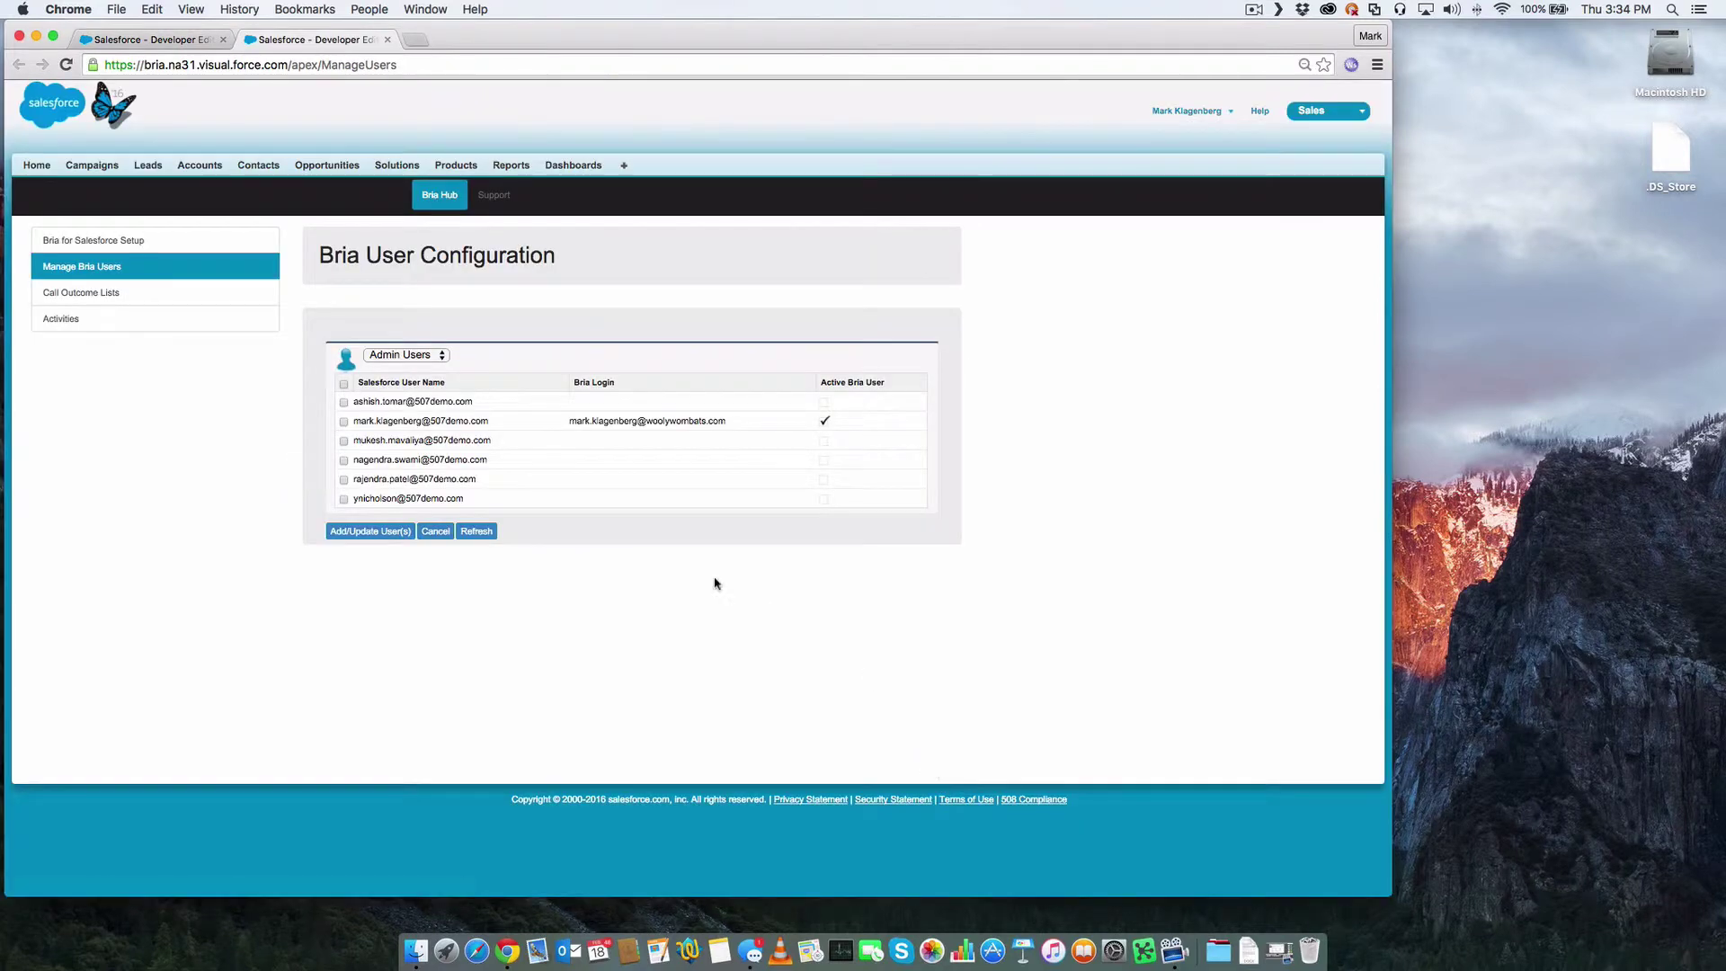
{"action": "left_click", "coordinate": [344, 403]}
{"action": "scroll", "coordinate": [539, 559], "scroll_direction": "down", "scroll_amount": 1}
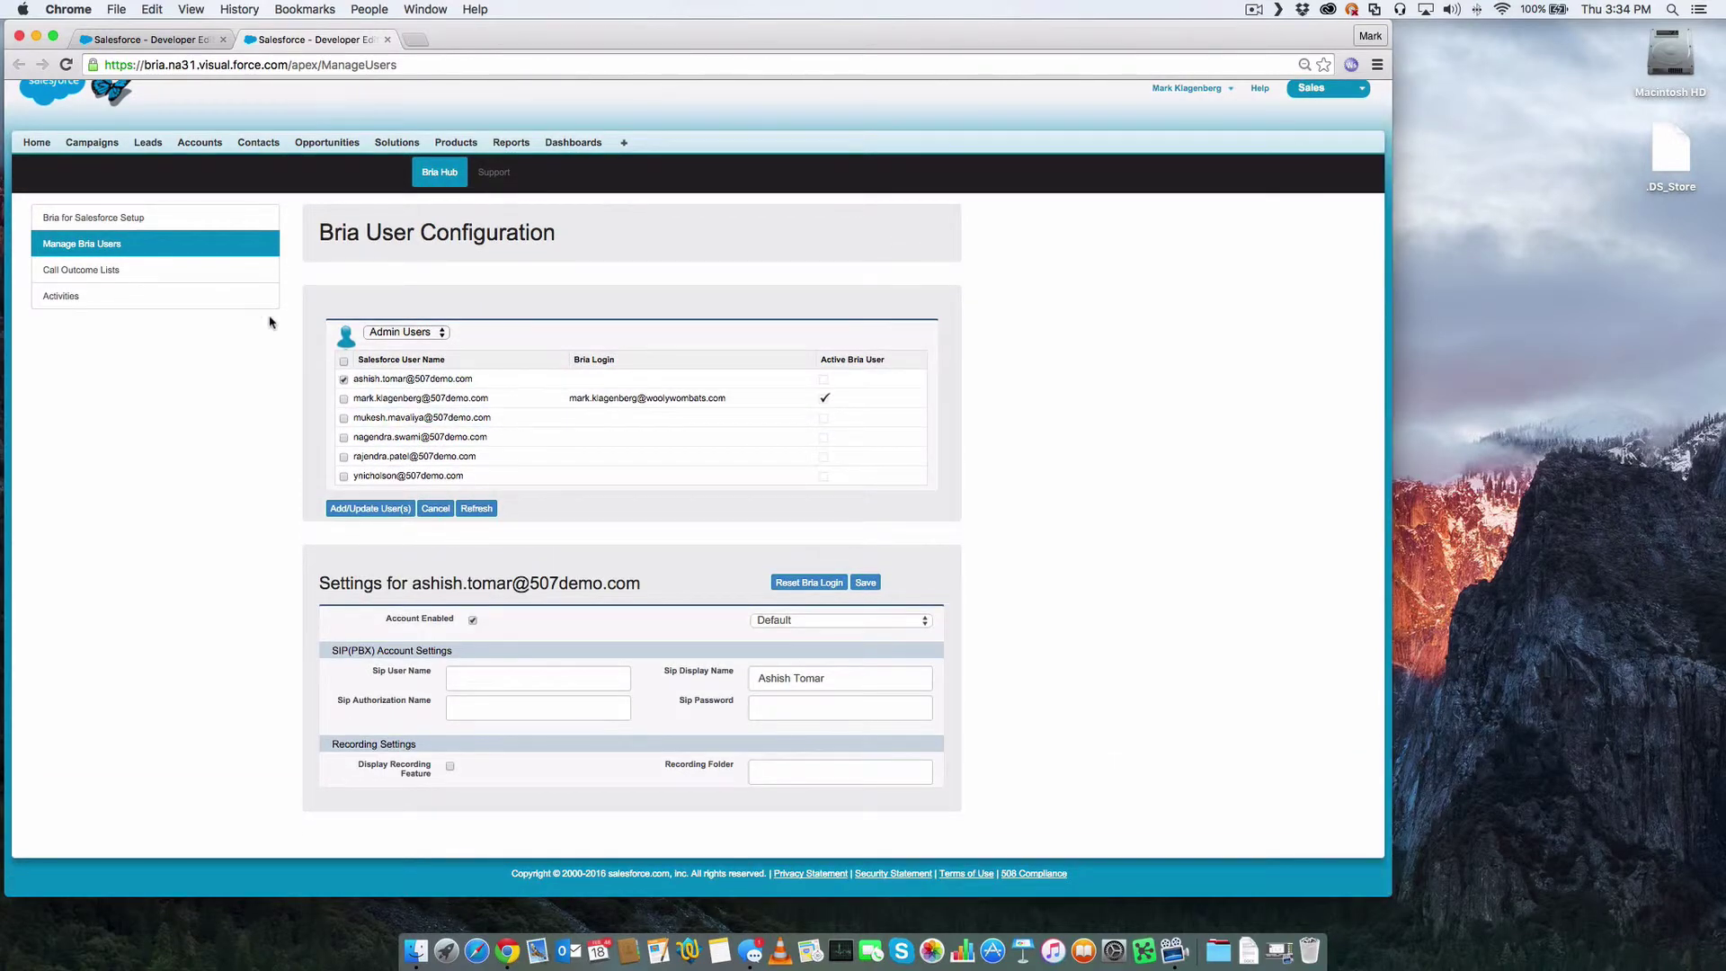
- View the Opportunity Updates, Inbound Lead and Sales Development call outcome lists
{"action": "left_click", "coordinate": [184, 281]}
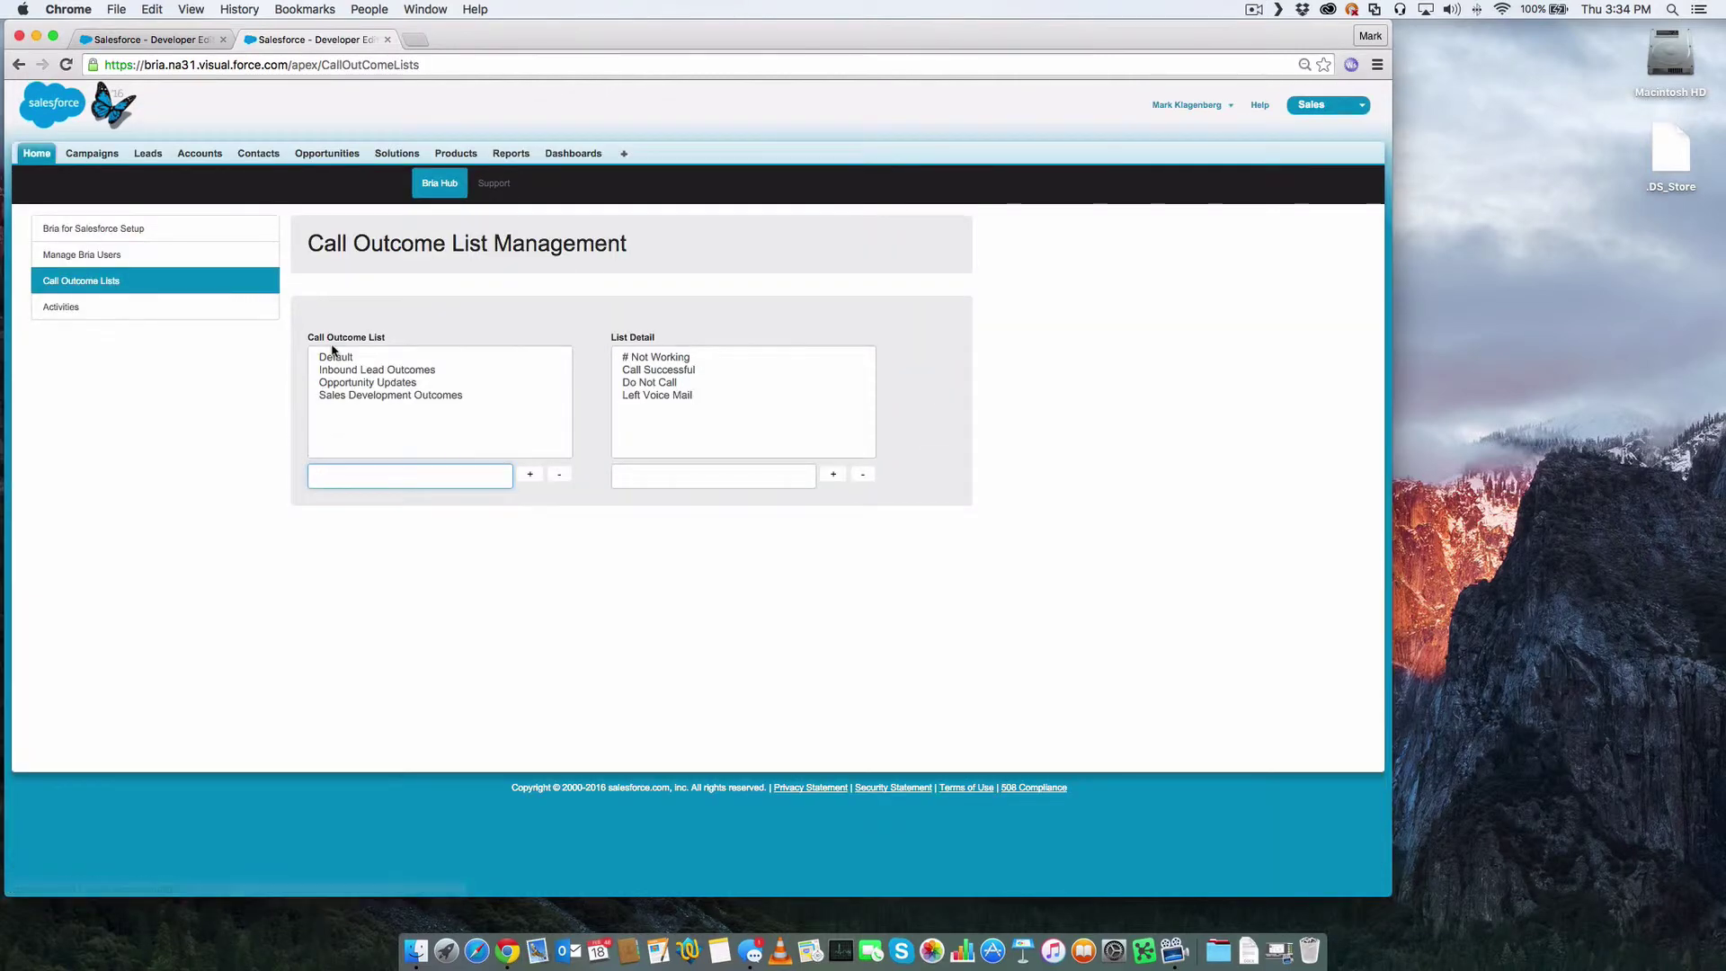
{"action": "left_click", "coordinate": [354, 384]}
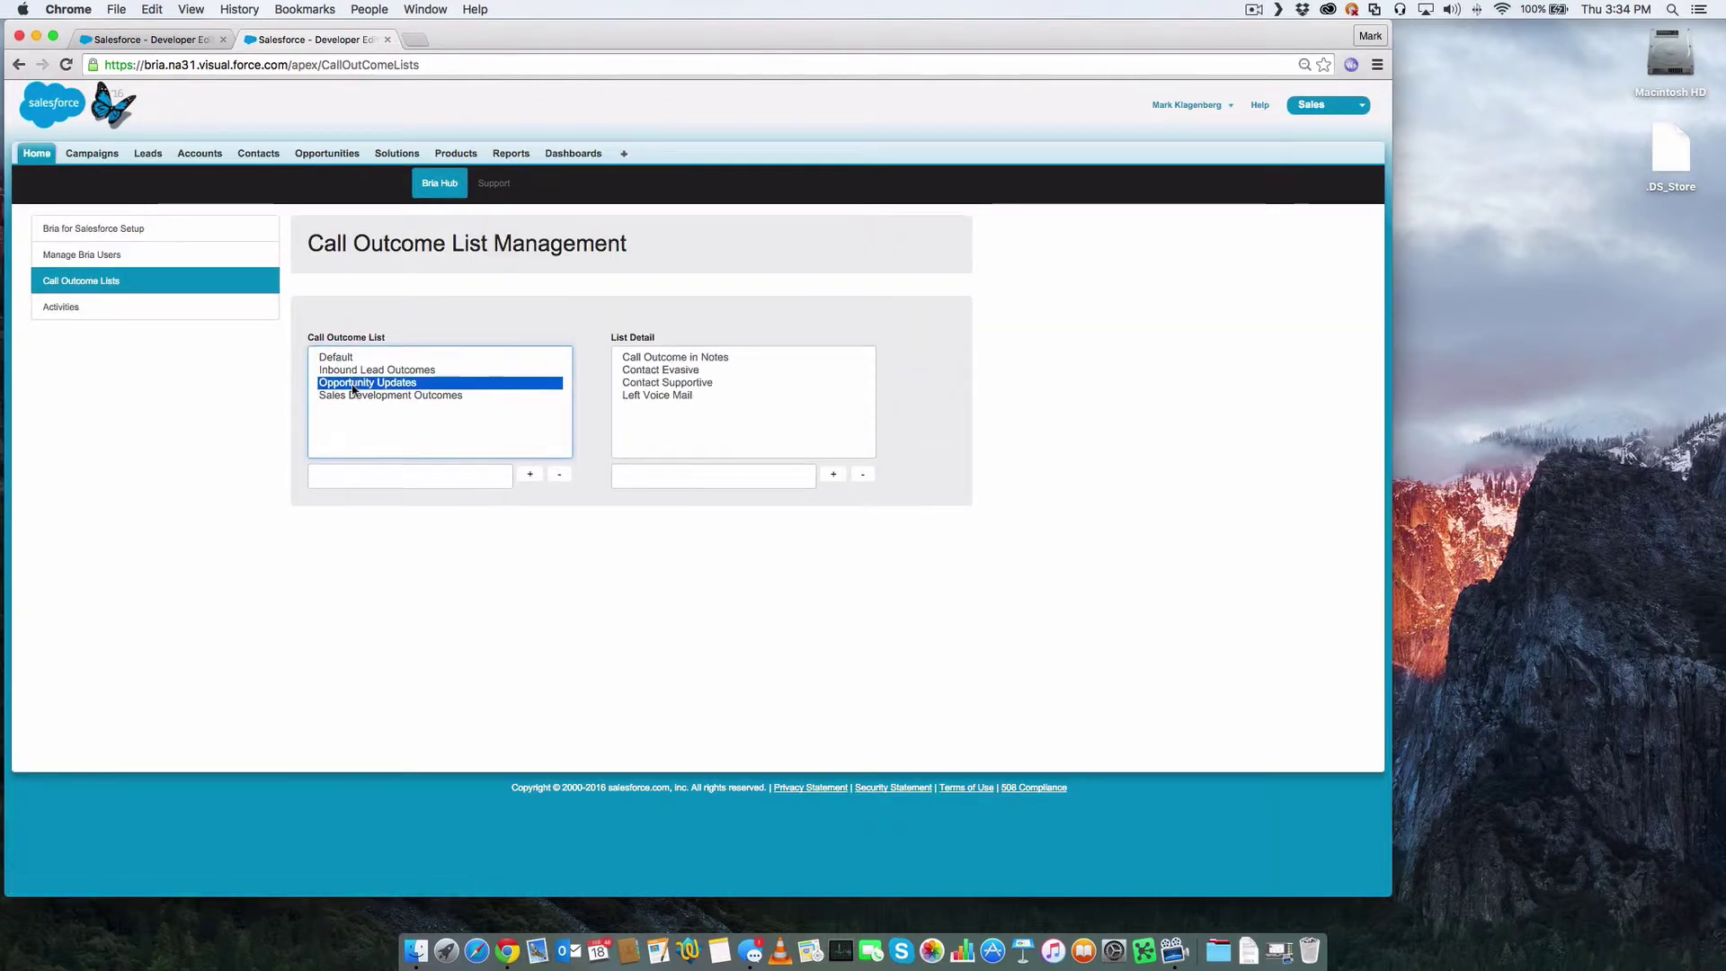
{"action": "left_click", "coordinate": [364, 372]}
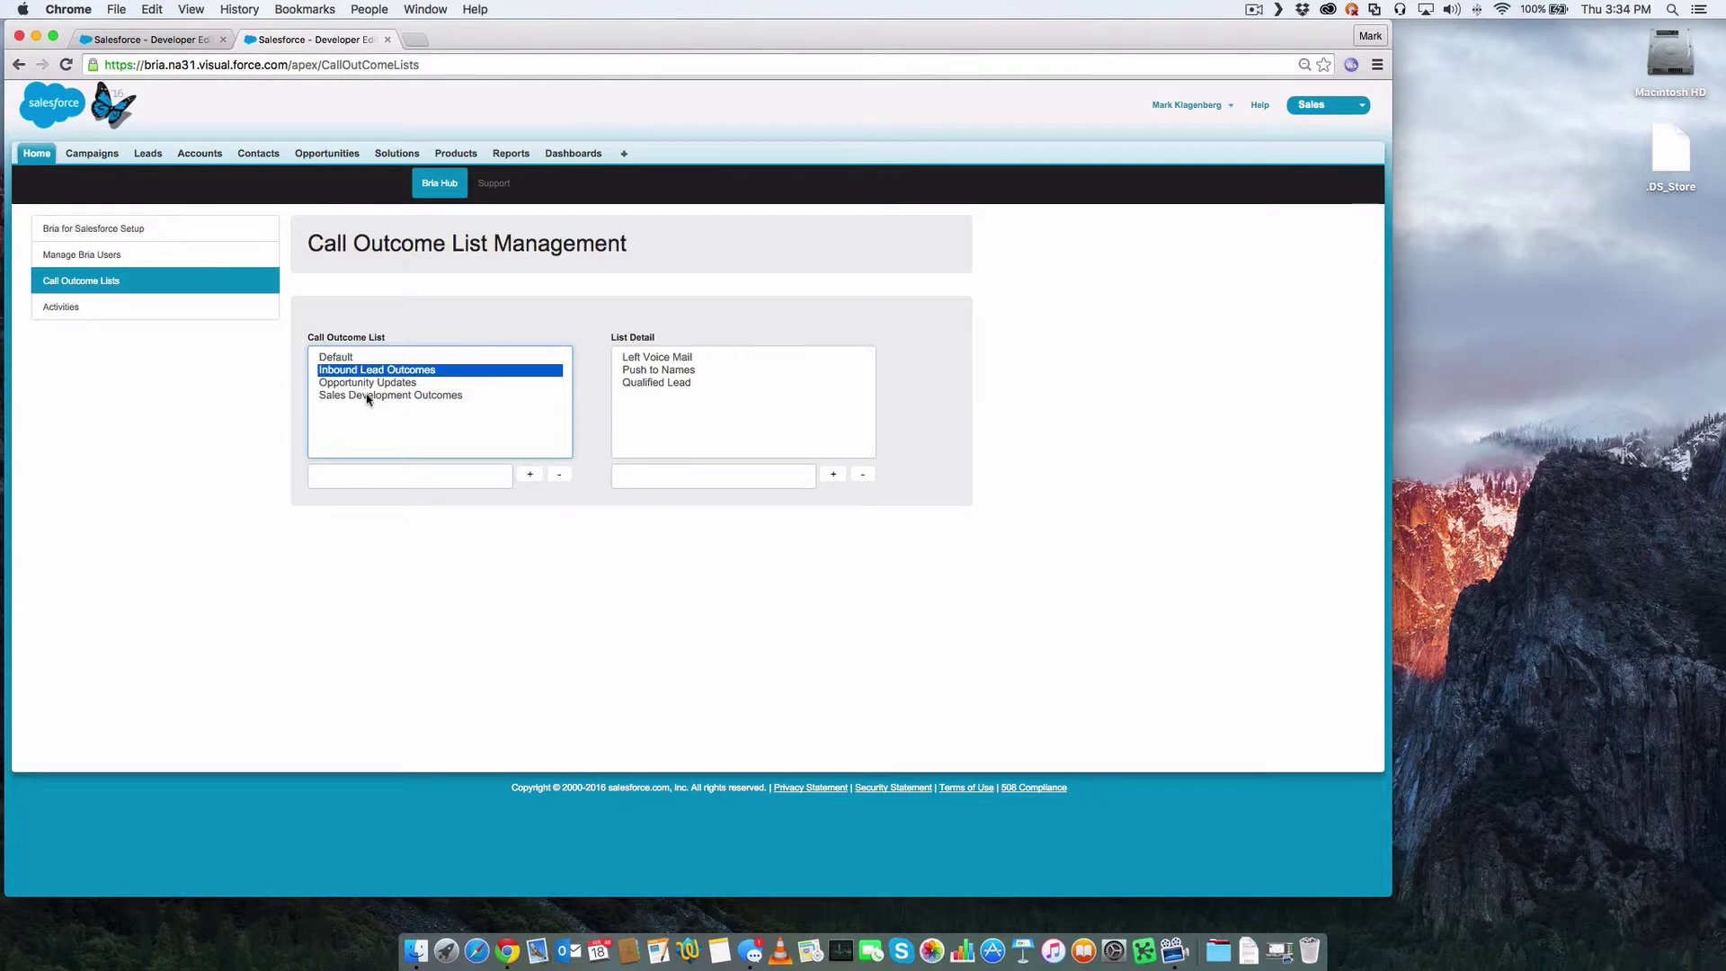
{"action": "left_click", "coordinate": [367, 399]}
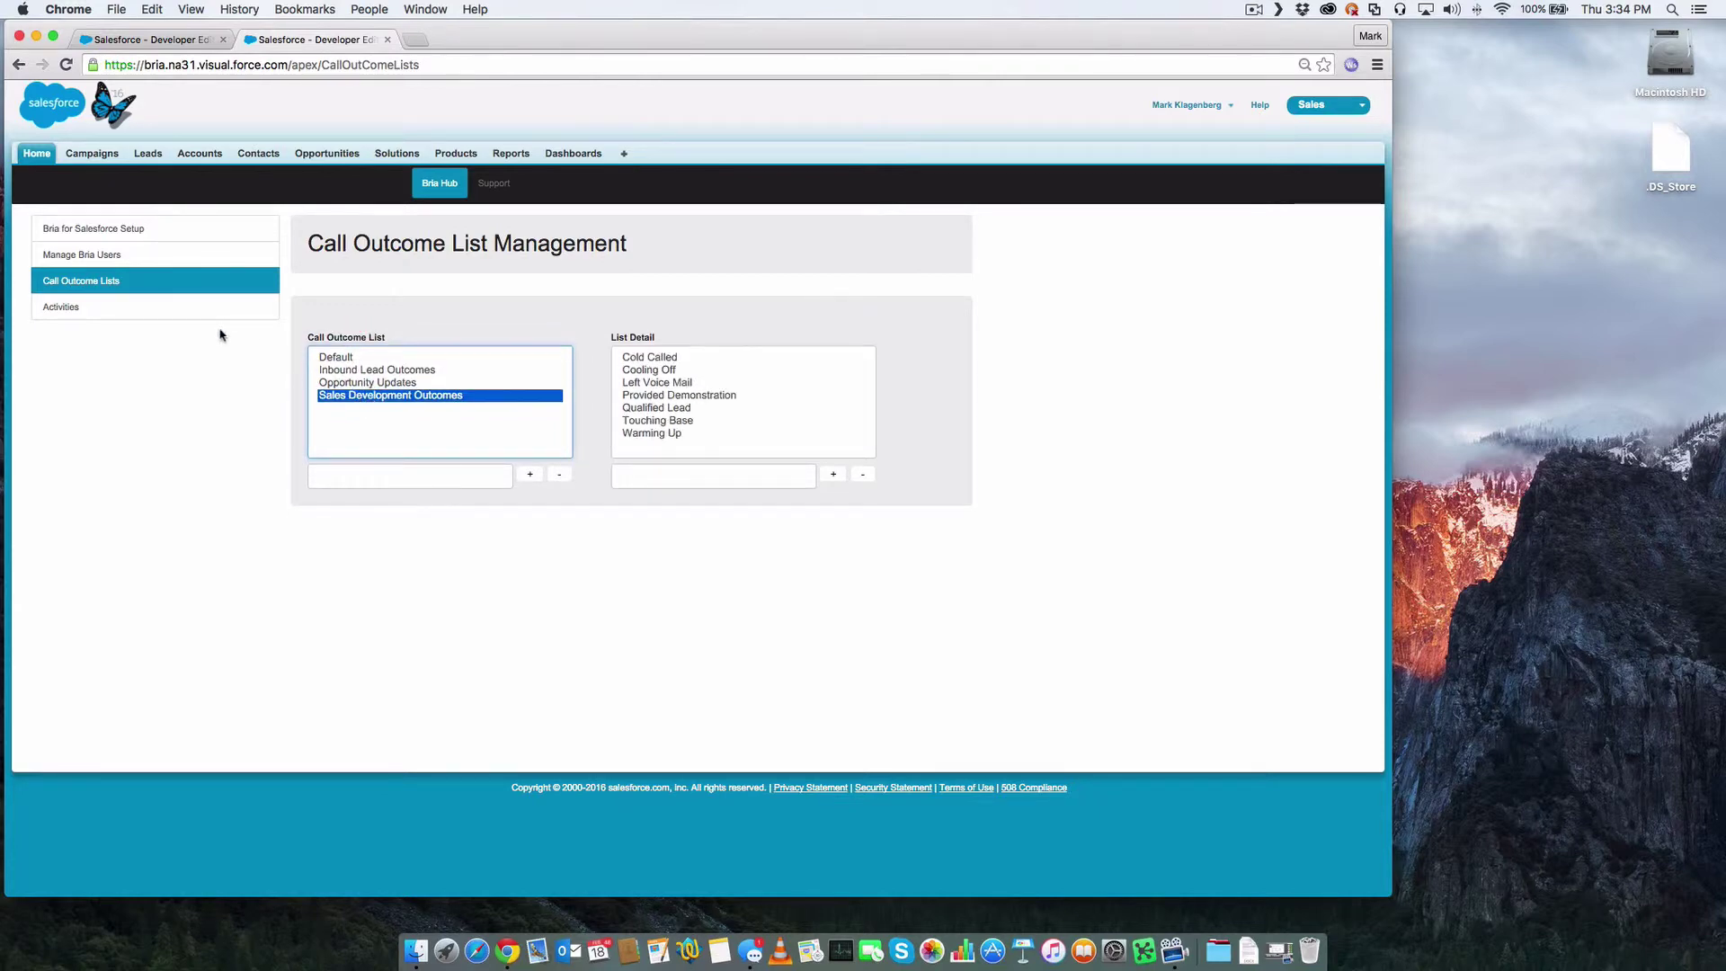
- Go to the Bria Support tab
{"action": "left_click", "coordinate": [495, 185]}
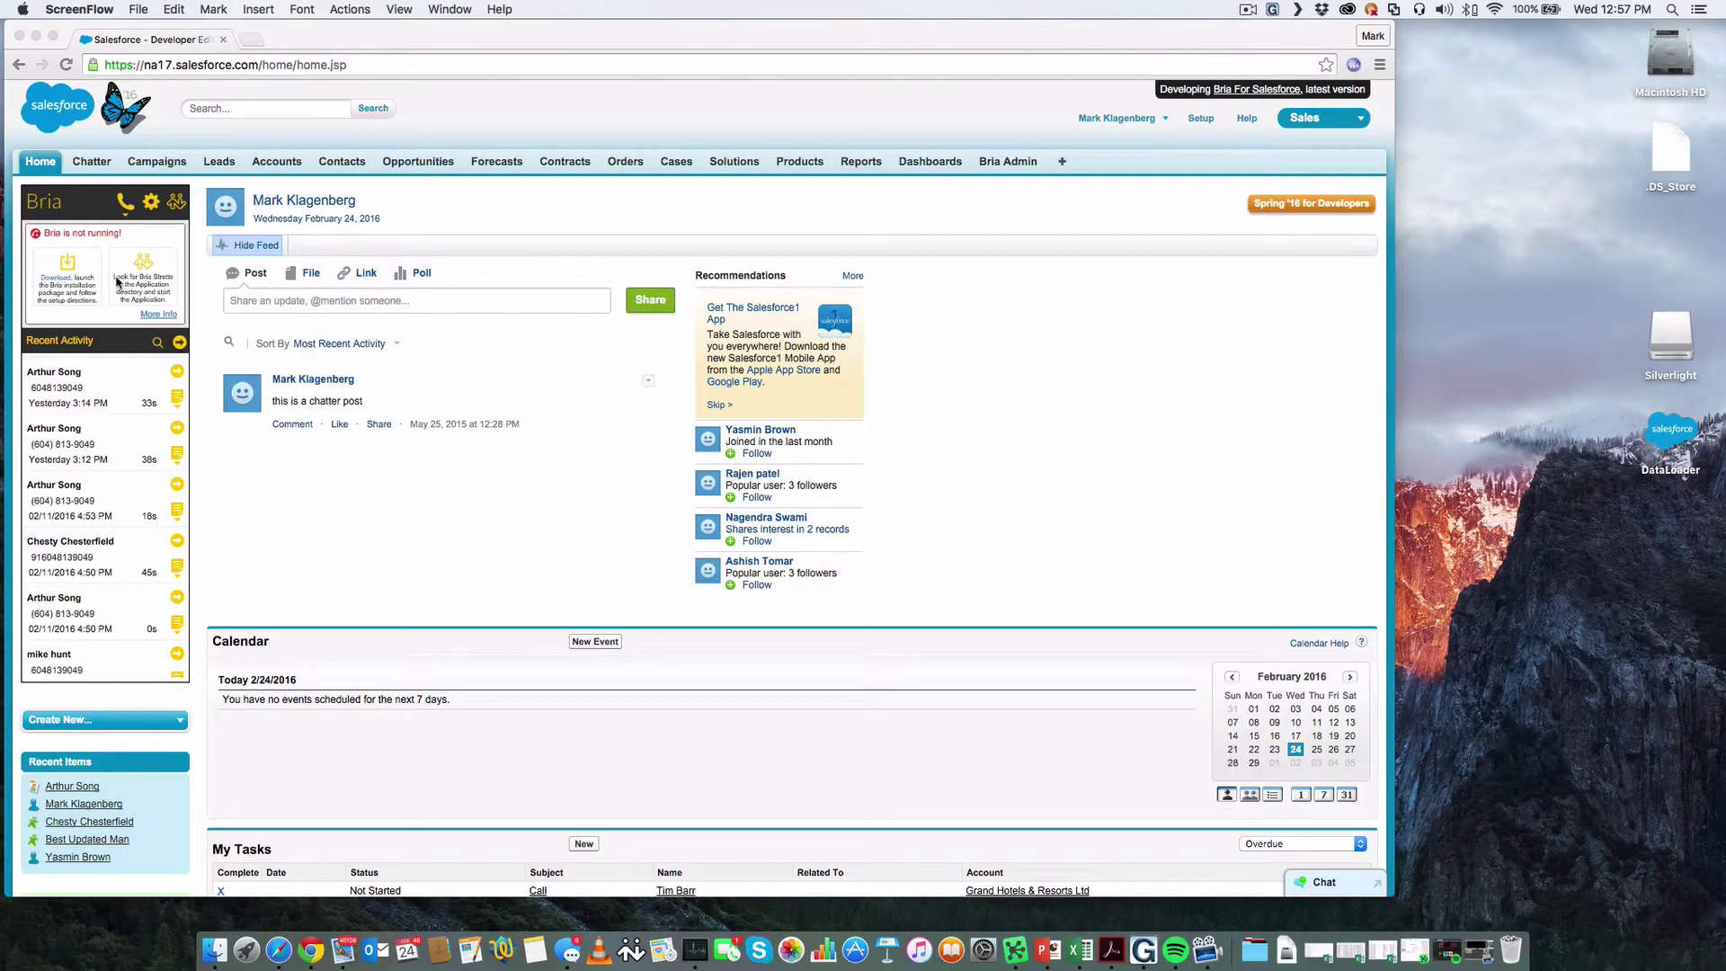
- Download the Bria Stretto disk image, accept its licence, and copy Bria Stretto into Applications
{"action": "left_click", "coordinate": [61, 284]}
{"action": "left_click", "coordinate": [61, 284]}
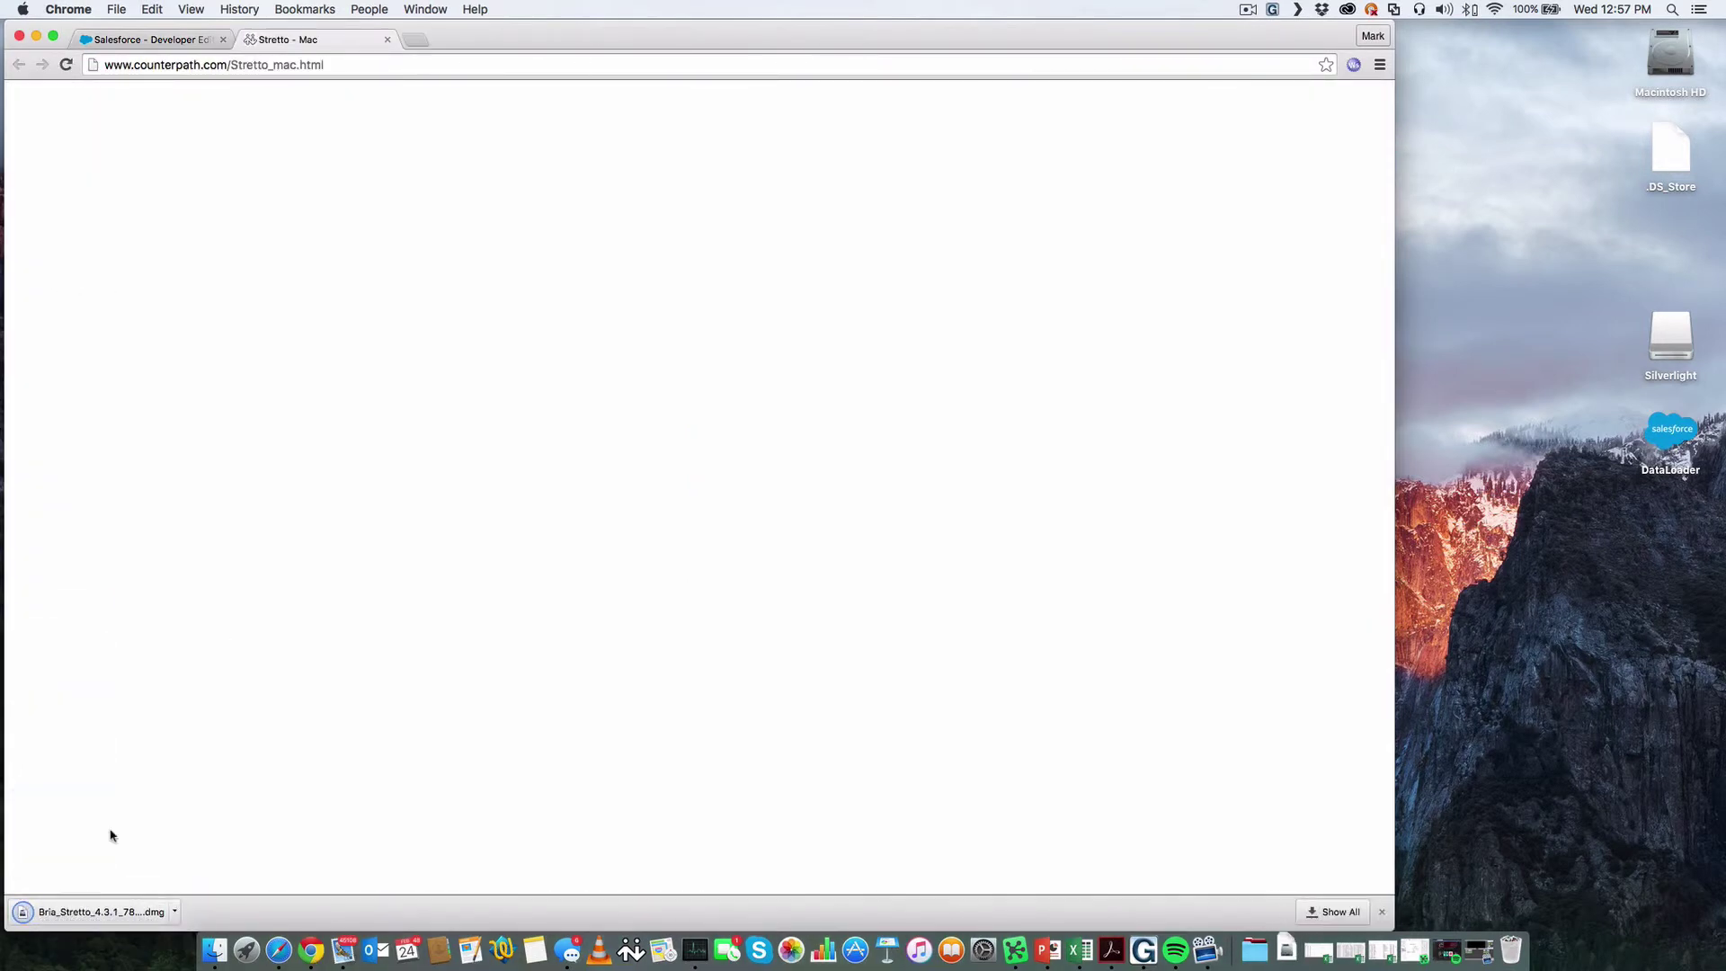
{"action": "left_click", "coordinate": [98, 912]}
{"action": "left_click", "coordinate": [1076, 497]}
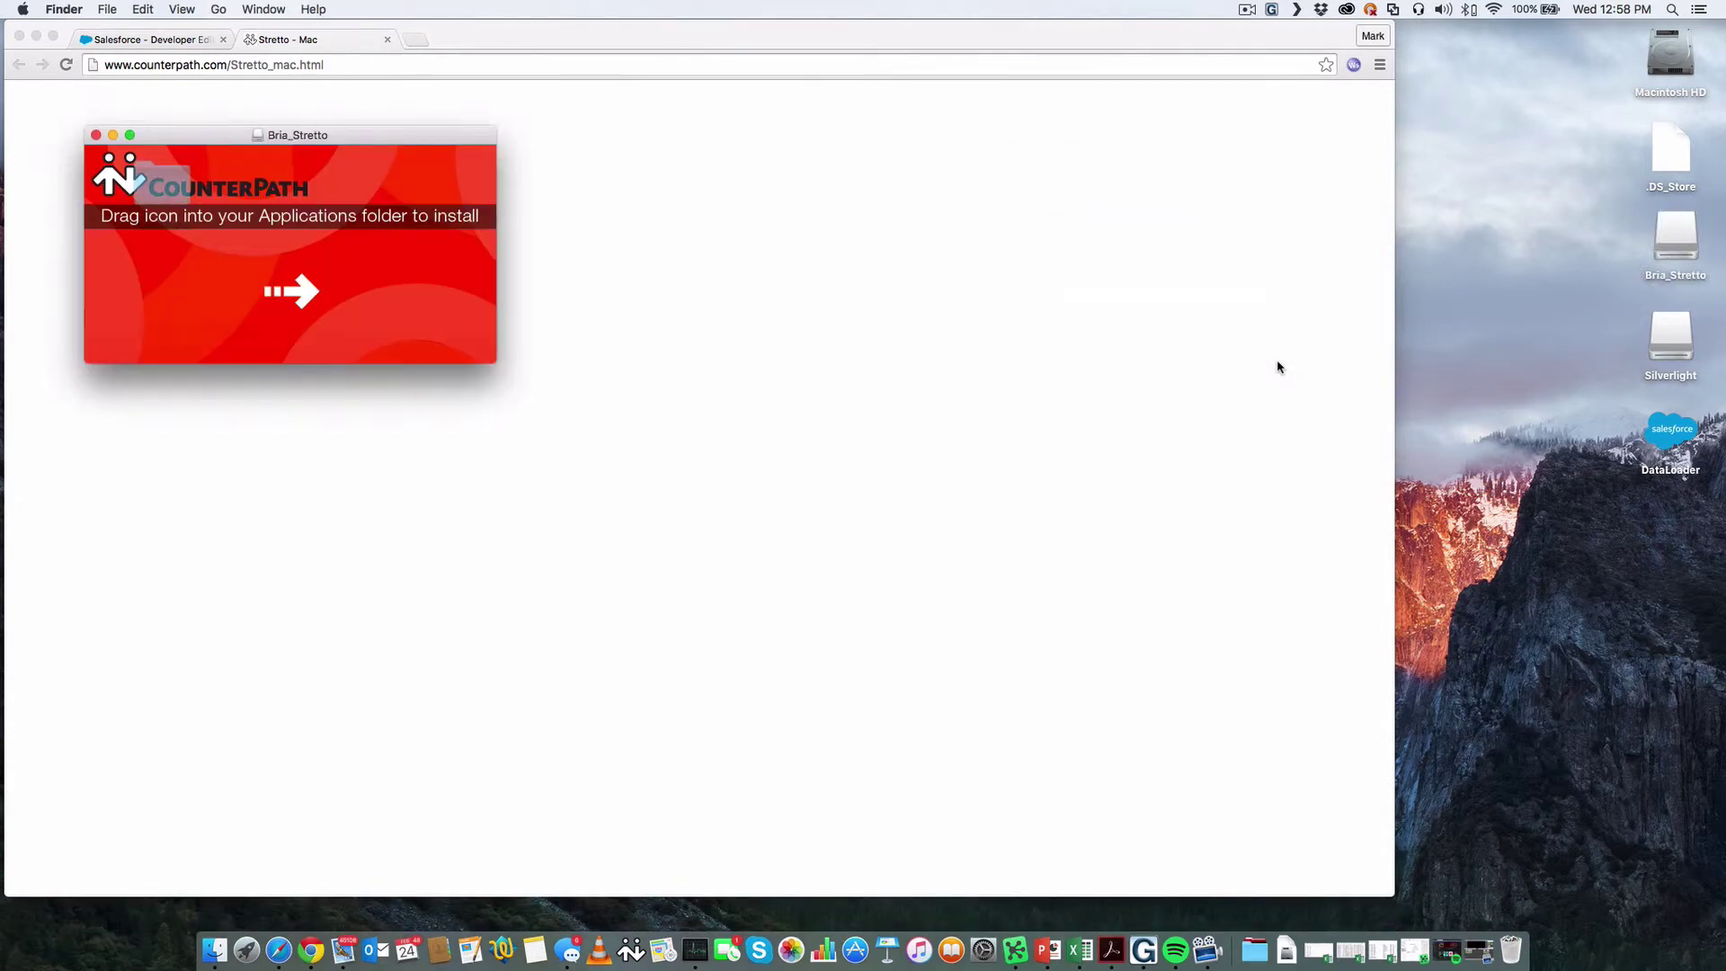
{"action": "left_click_drag", "start_coordinate": [210, 288], "coordinate": [391, 309]}
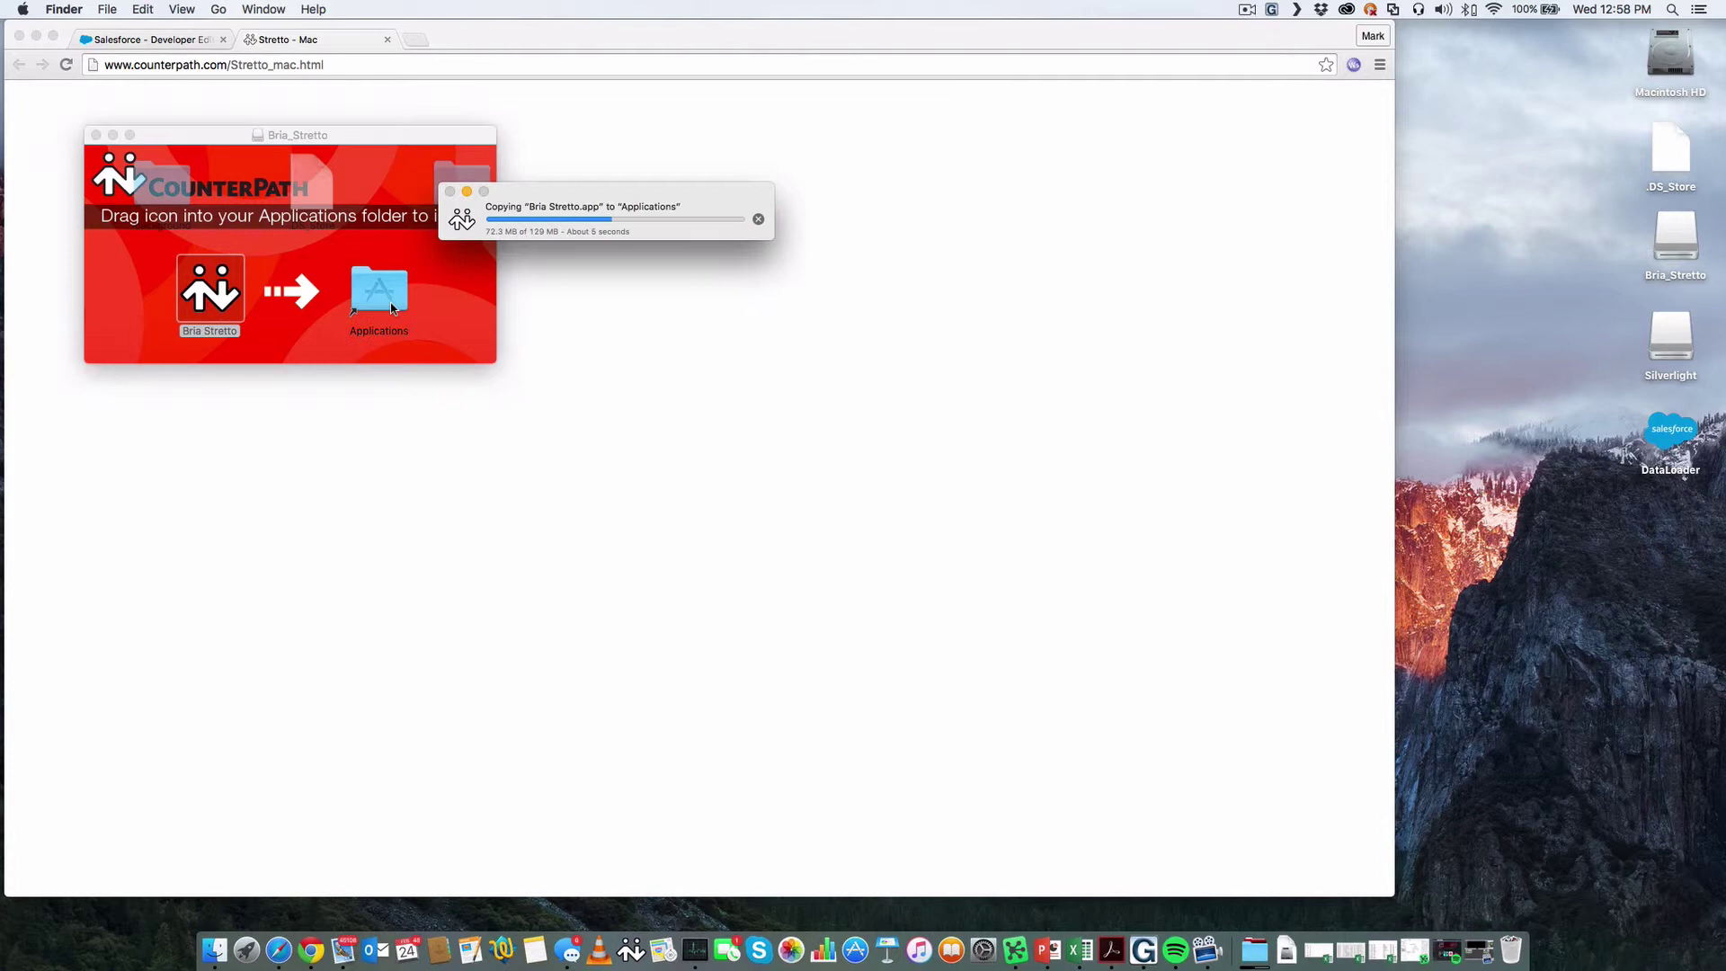
{"action": "key", "text": "super+w"}
- Launch Bria Stretto from the Finder Applications folder
{"action": "left_click", "coordinate": [387, 39]}
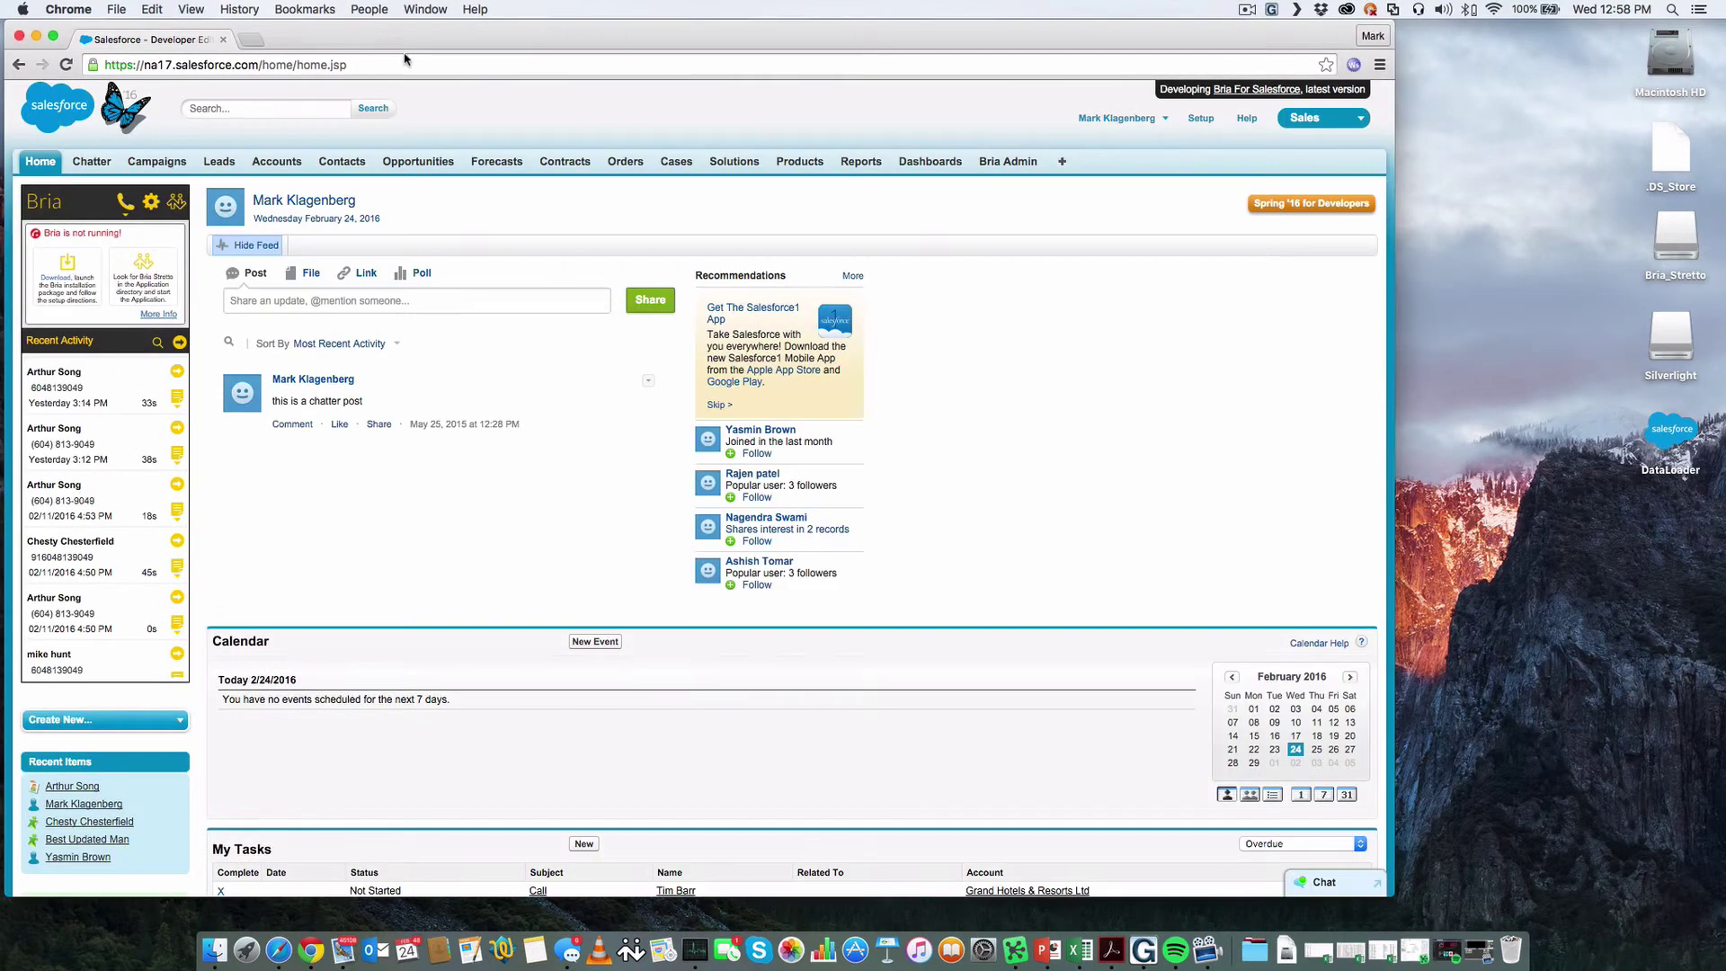
{"action": "left_click", "coordinate": [214, 950]}
{"action": "left_click", "coordinate": [137, 374]}
{"action": "double_click", "coordinate": [369, 563]}
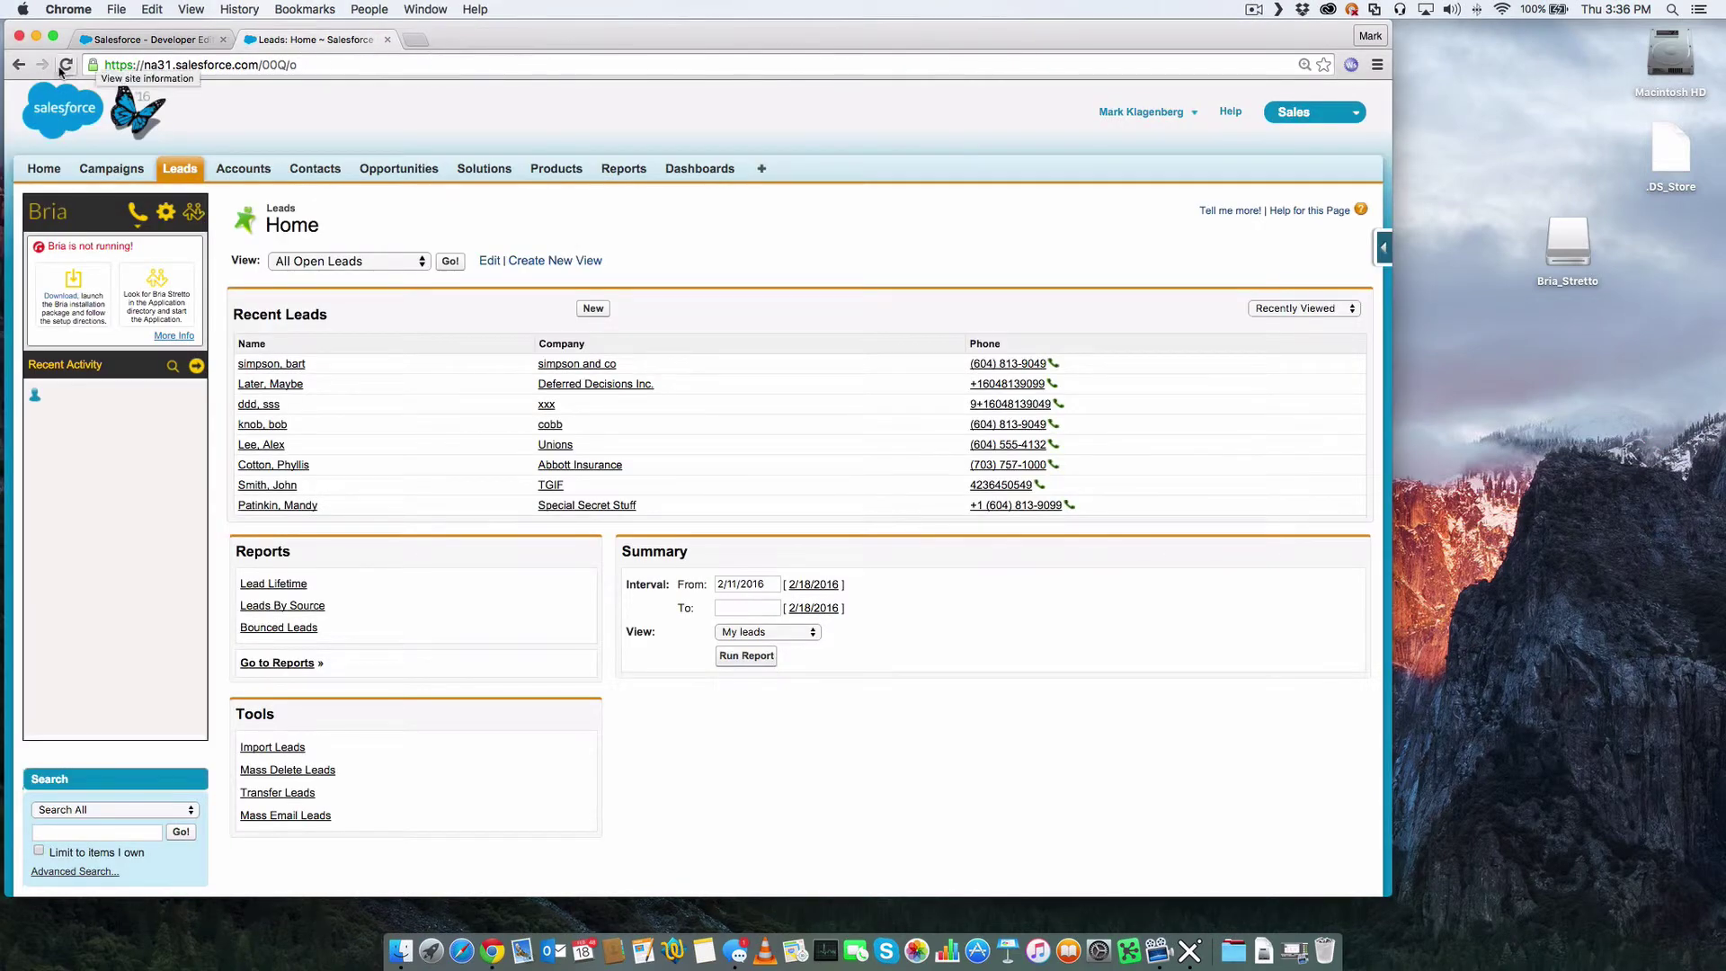
- Log in to Bria Stretto with the user's e-mail and password, remembering login and signing in automatically
{"action": "left_click", "coordinate": [66, 64]}
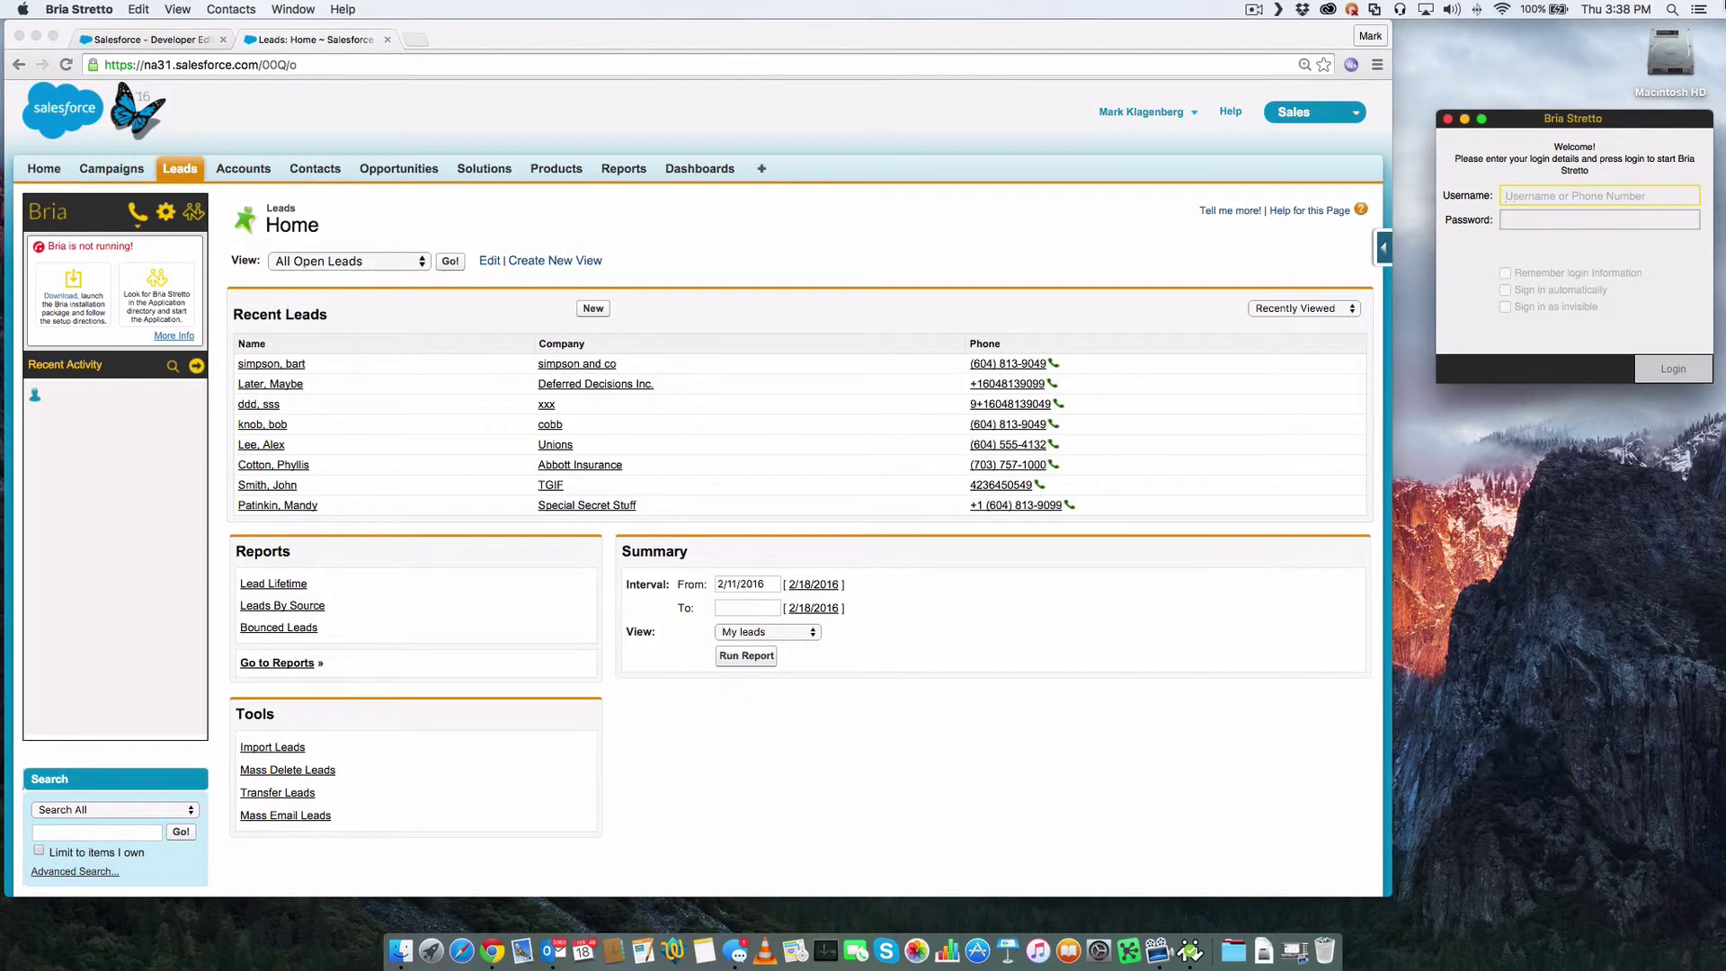
{"action": "key", "text": "Tab"}
{"action": "key", "text": "super+v"}
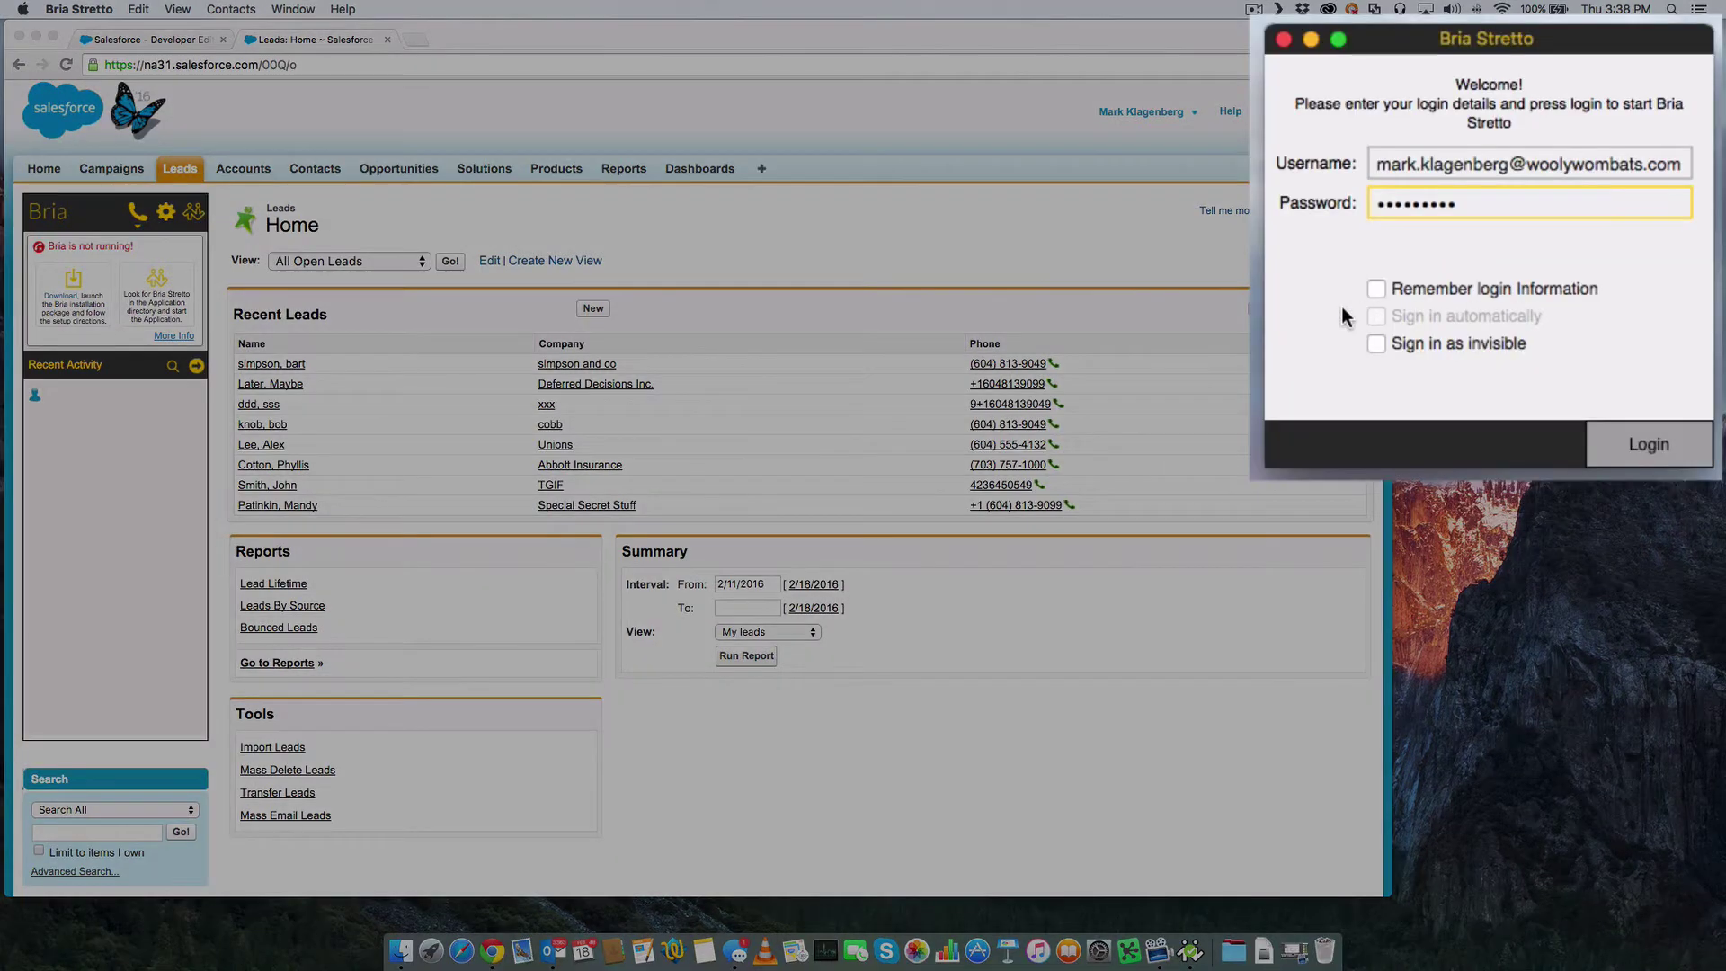
{"action": "left_click", "coordinate": [1376, 287]}
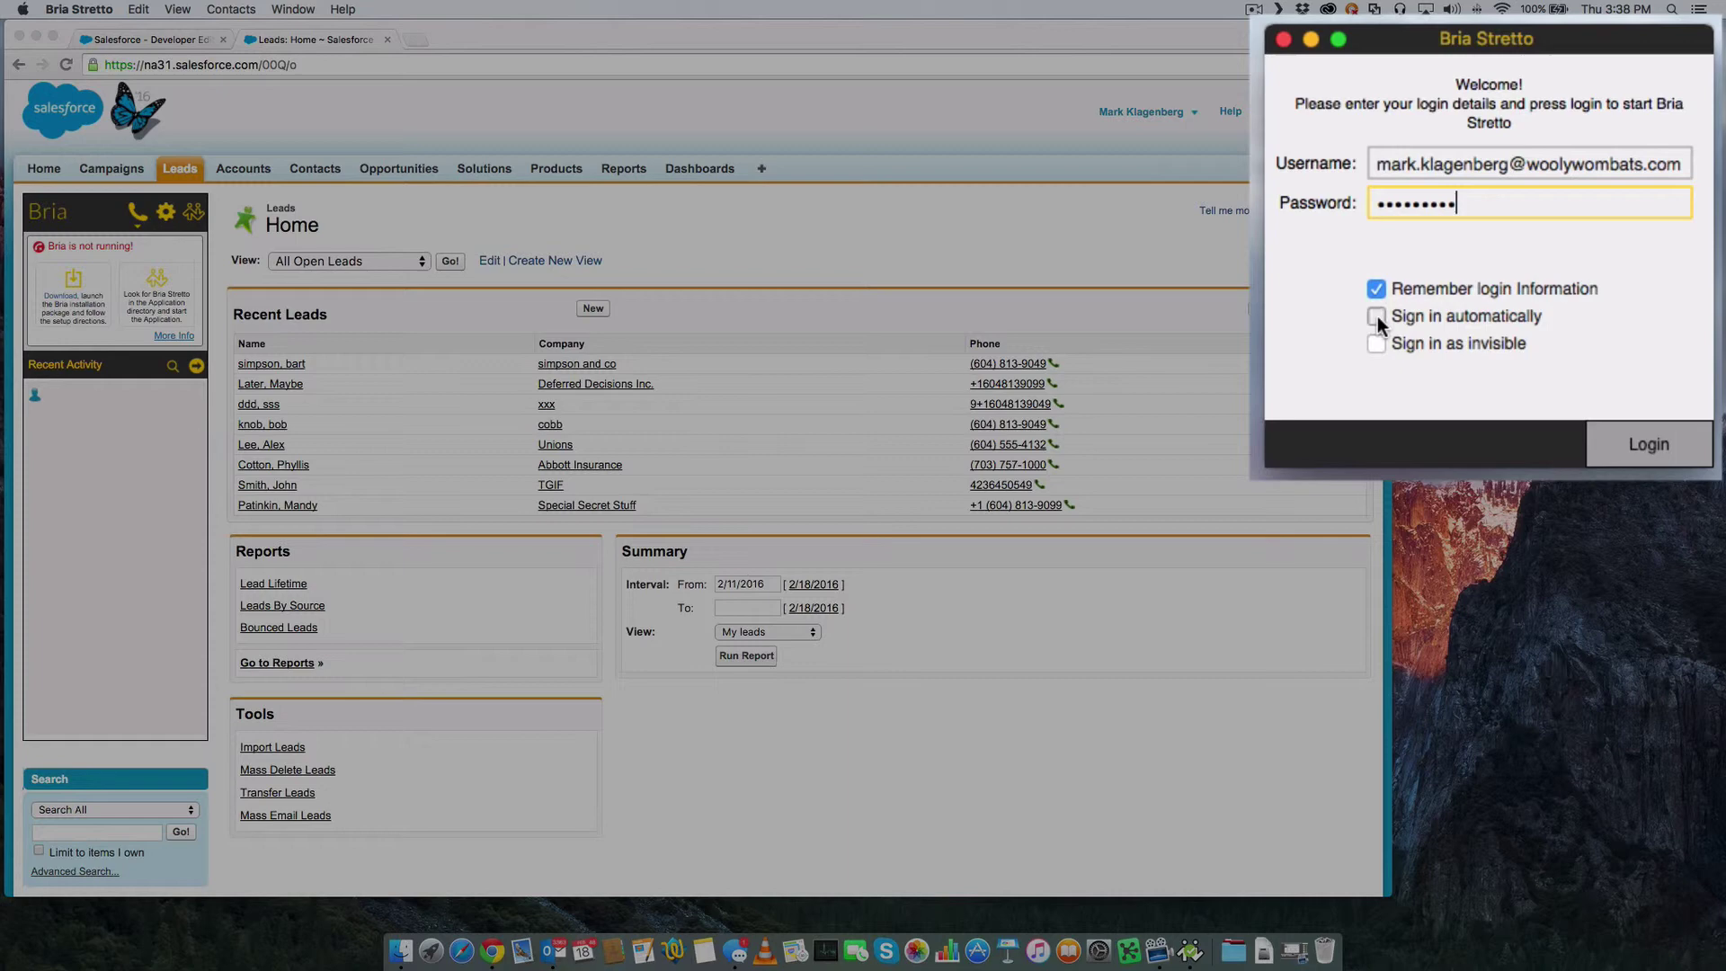
{"action": "left_click", "coordinate": [1377, 316]}
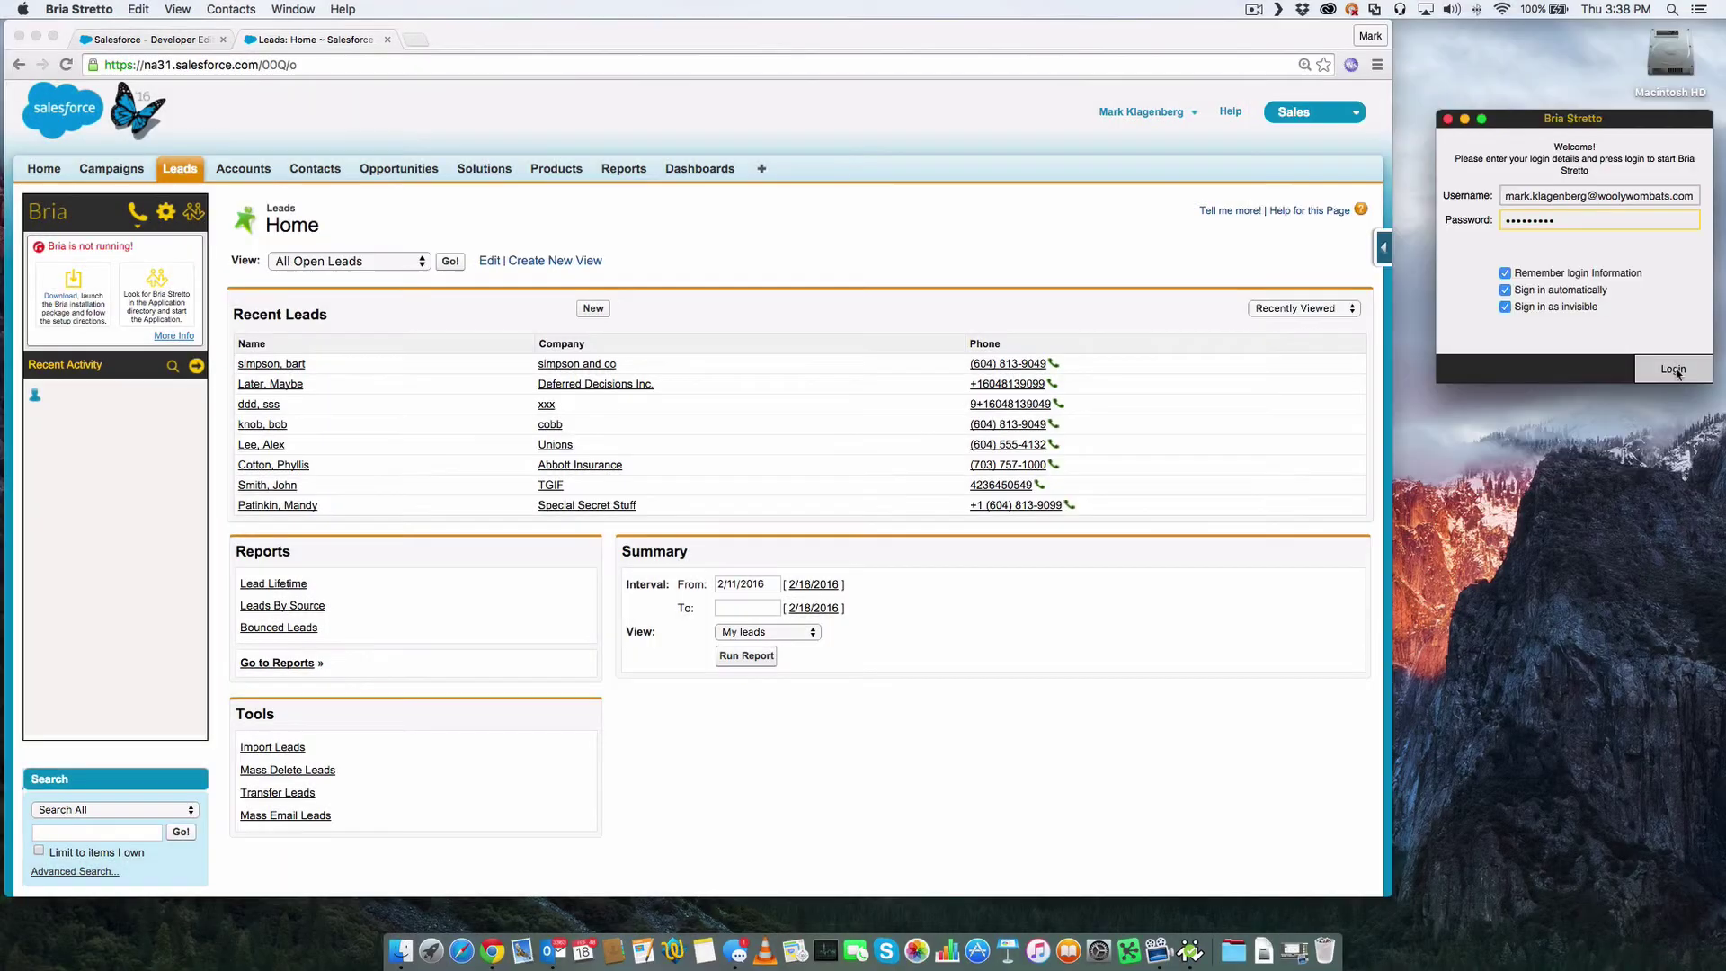
{"action": "left_click", "coordinate": [1673, 370]}
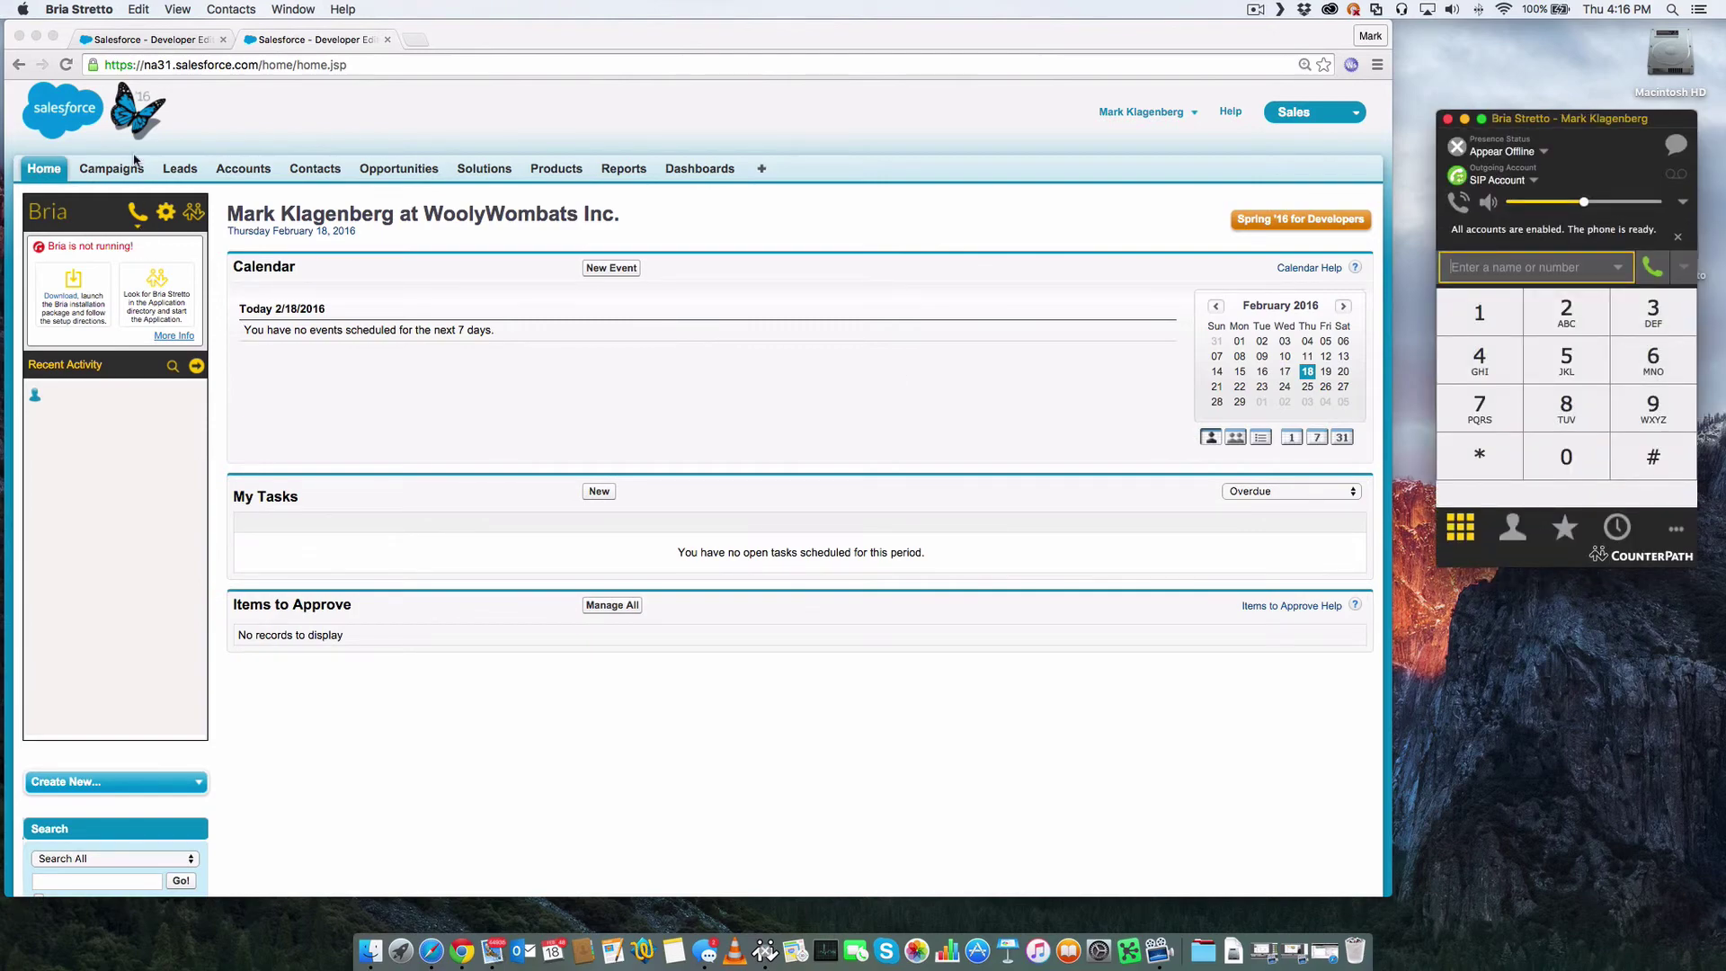
- From Leads Home, dial the first recent lead's phone number via Bria, then hang up
{"action": "left_click", "coordinate": [66, 65]}
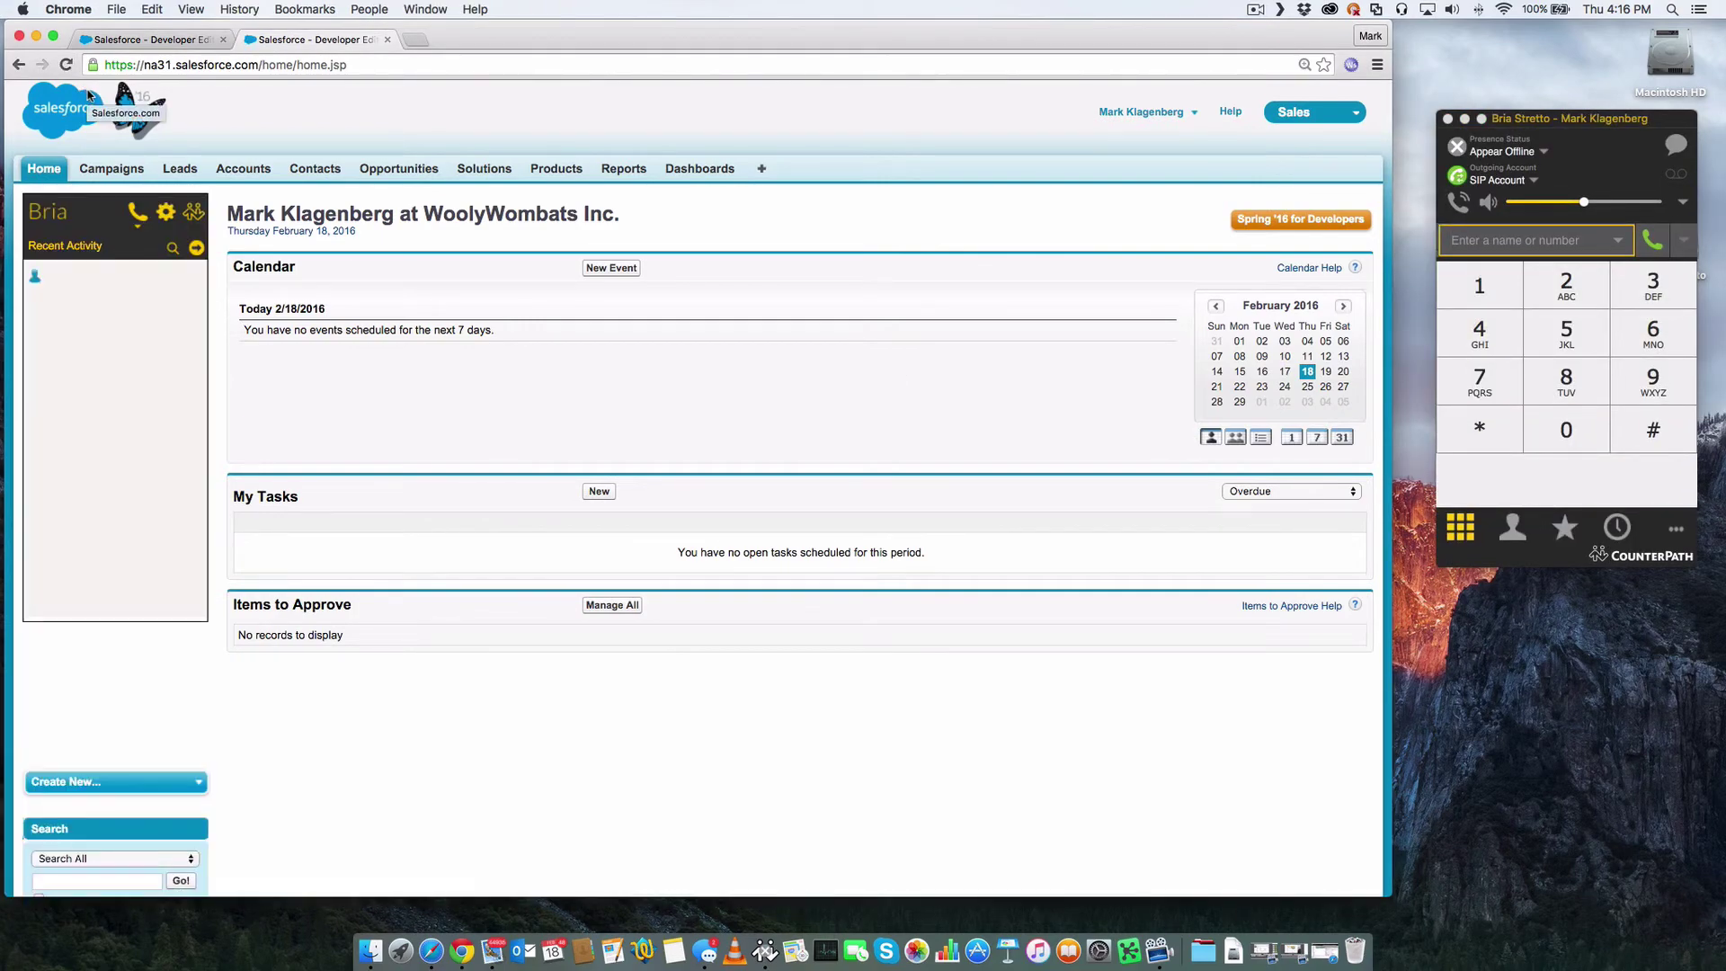
{"action": "left_click", "coordinate": [180, 168]}
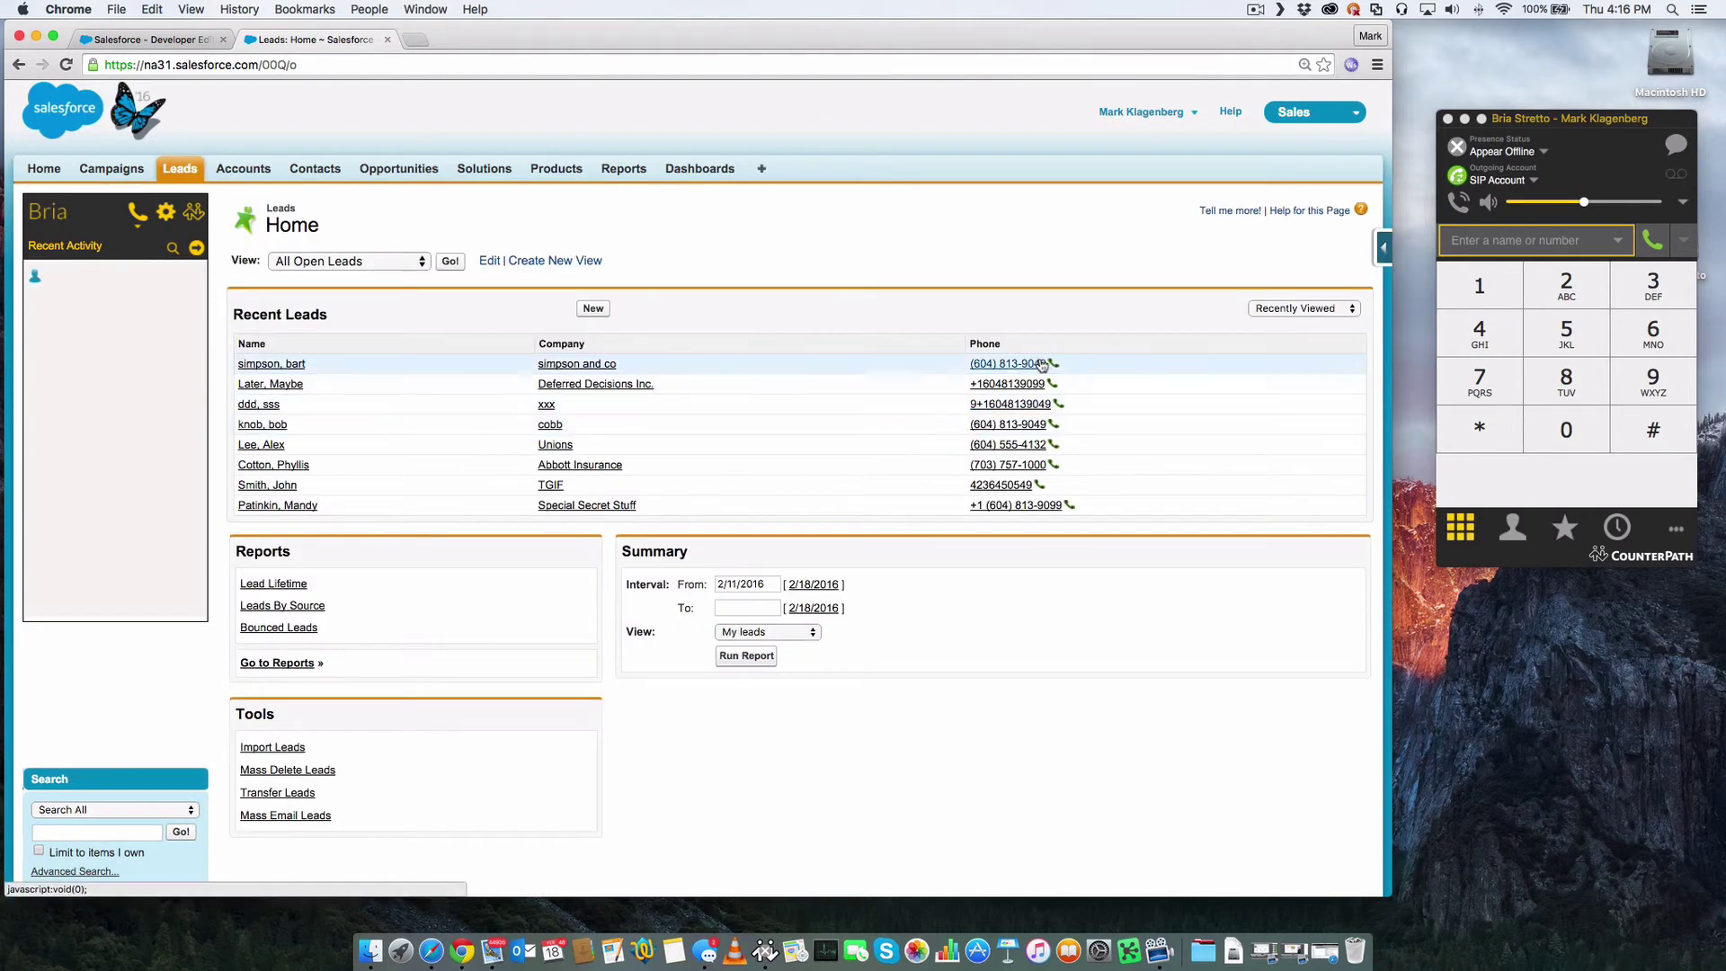
{"action": "left_click", "coordinate": [1032, 363]}
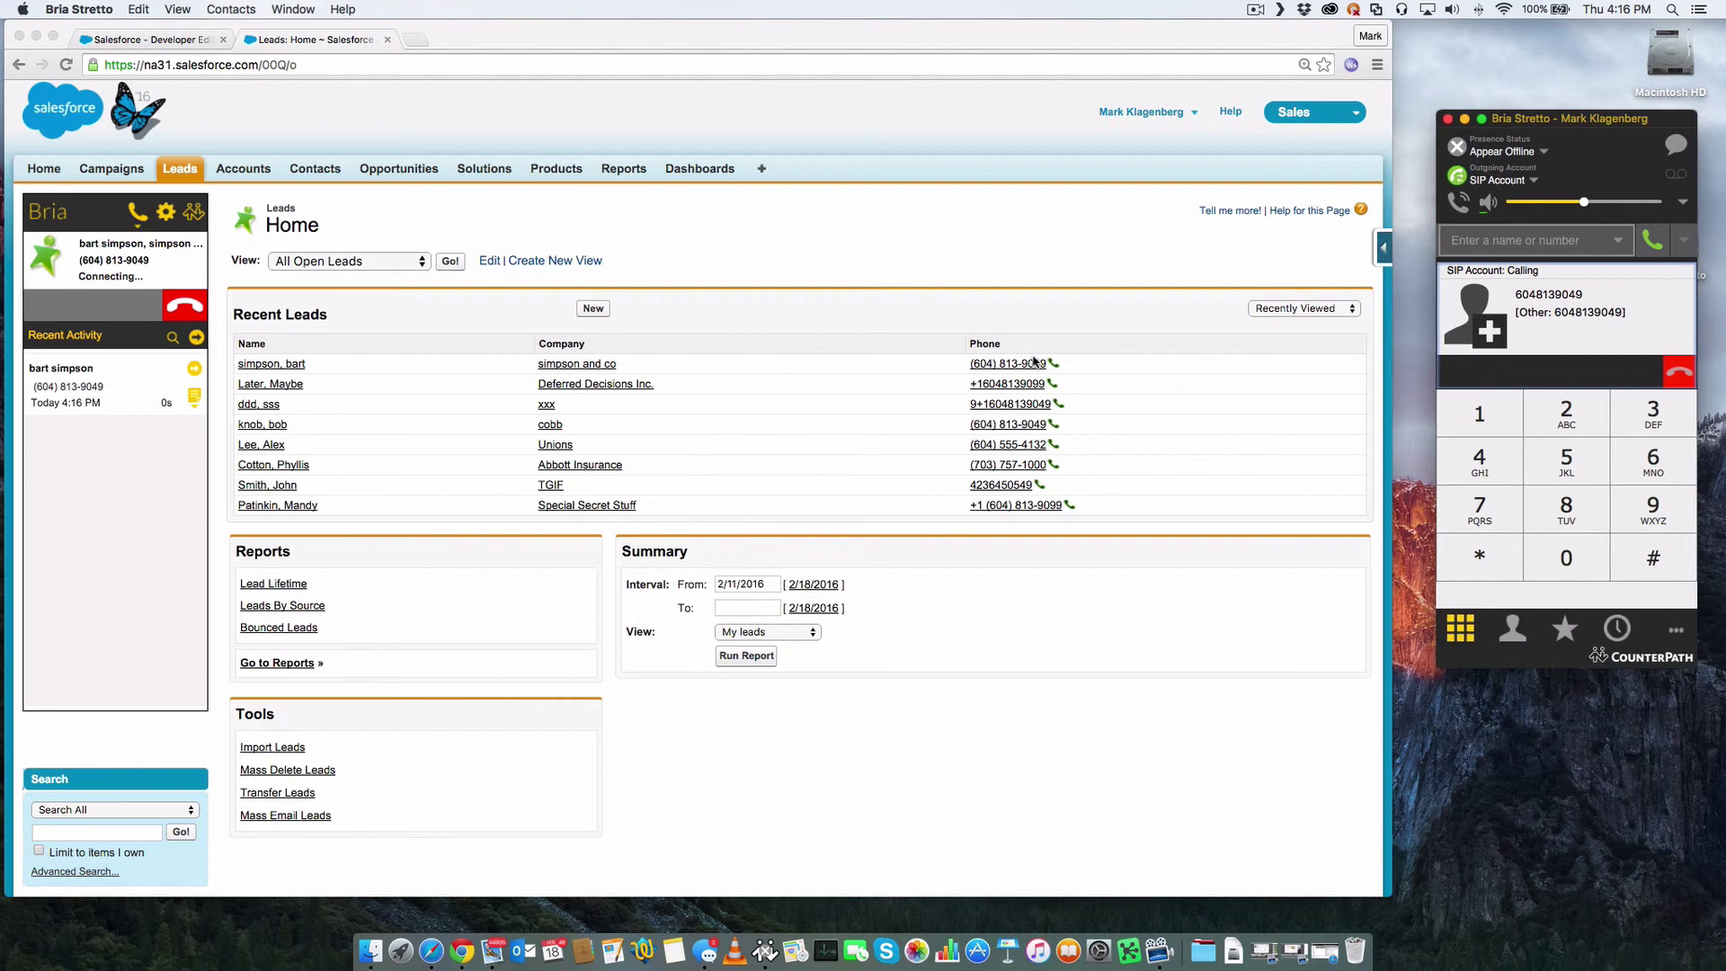
{"action": "left_click", "coordinate": [42, 312]}
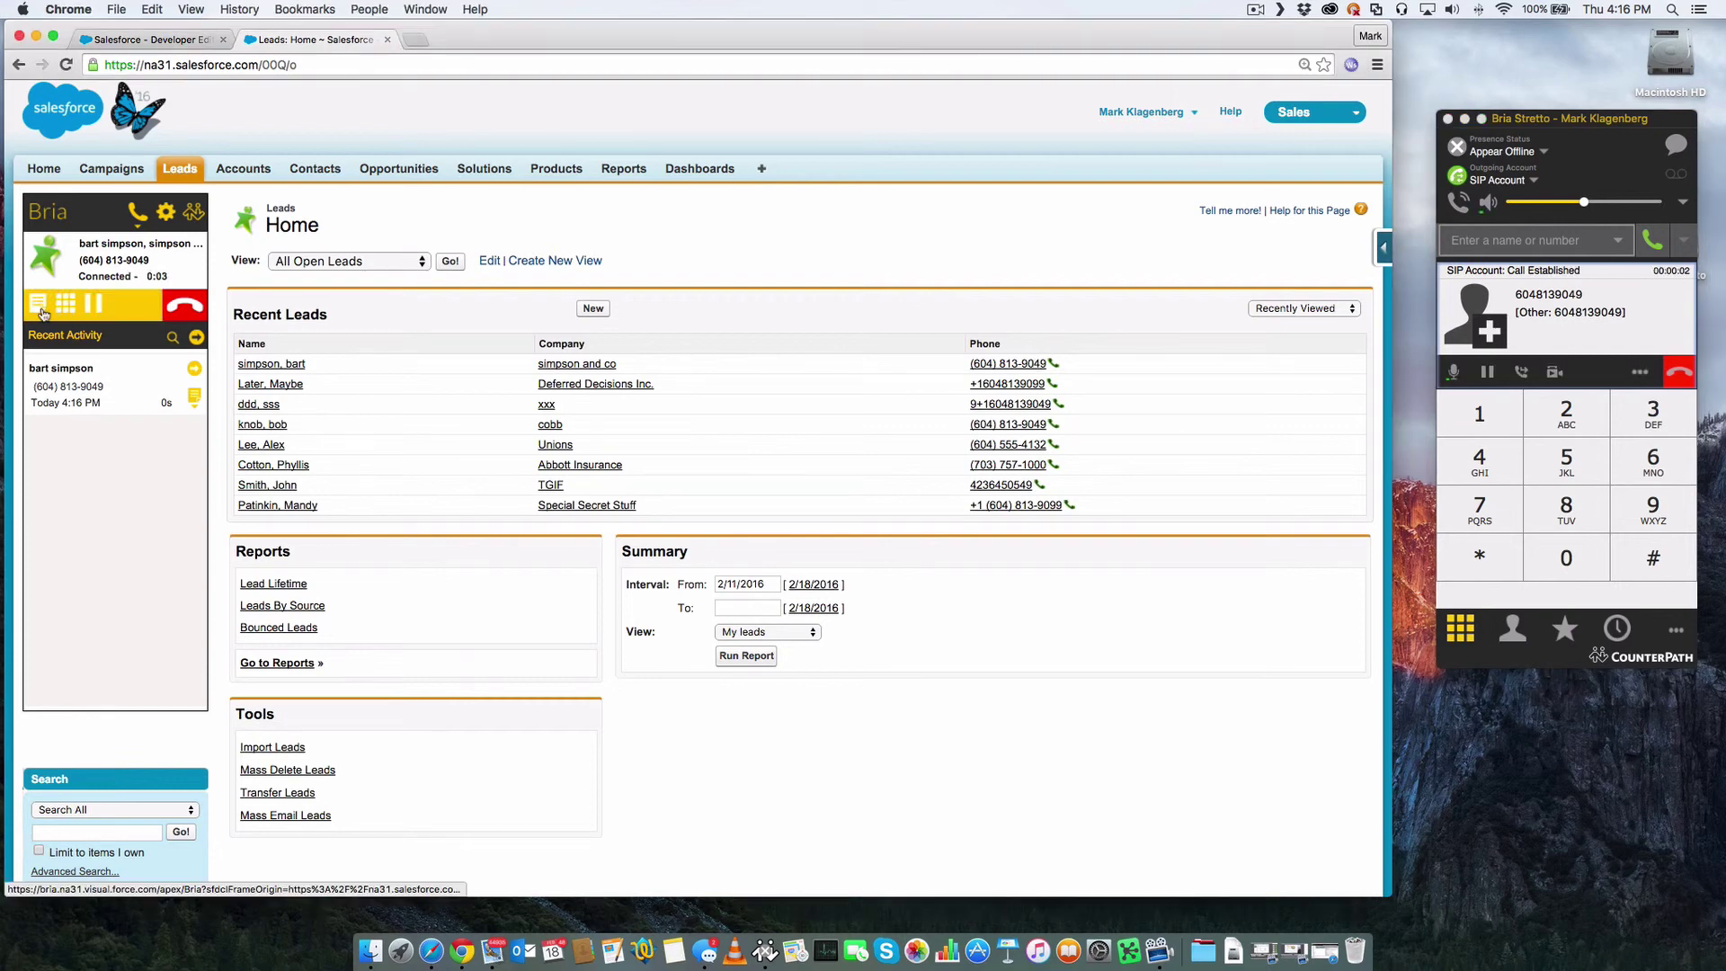
{"action": "left_click", "coordinate": [186, 306]}
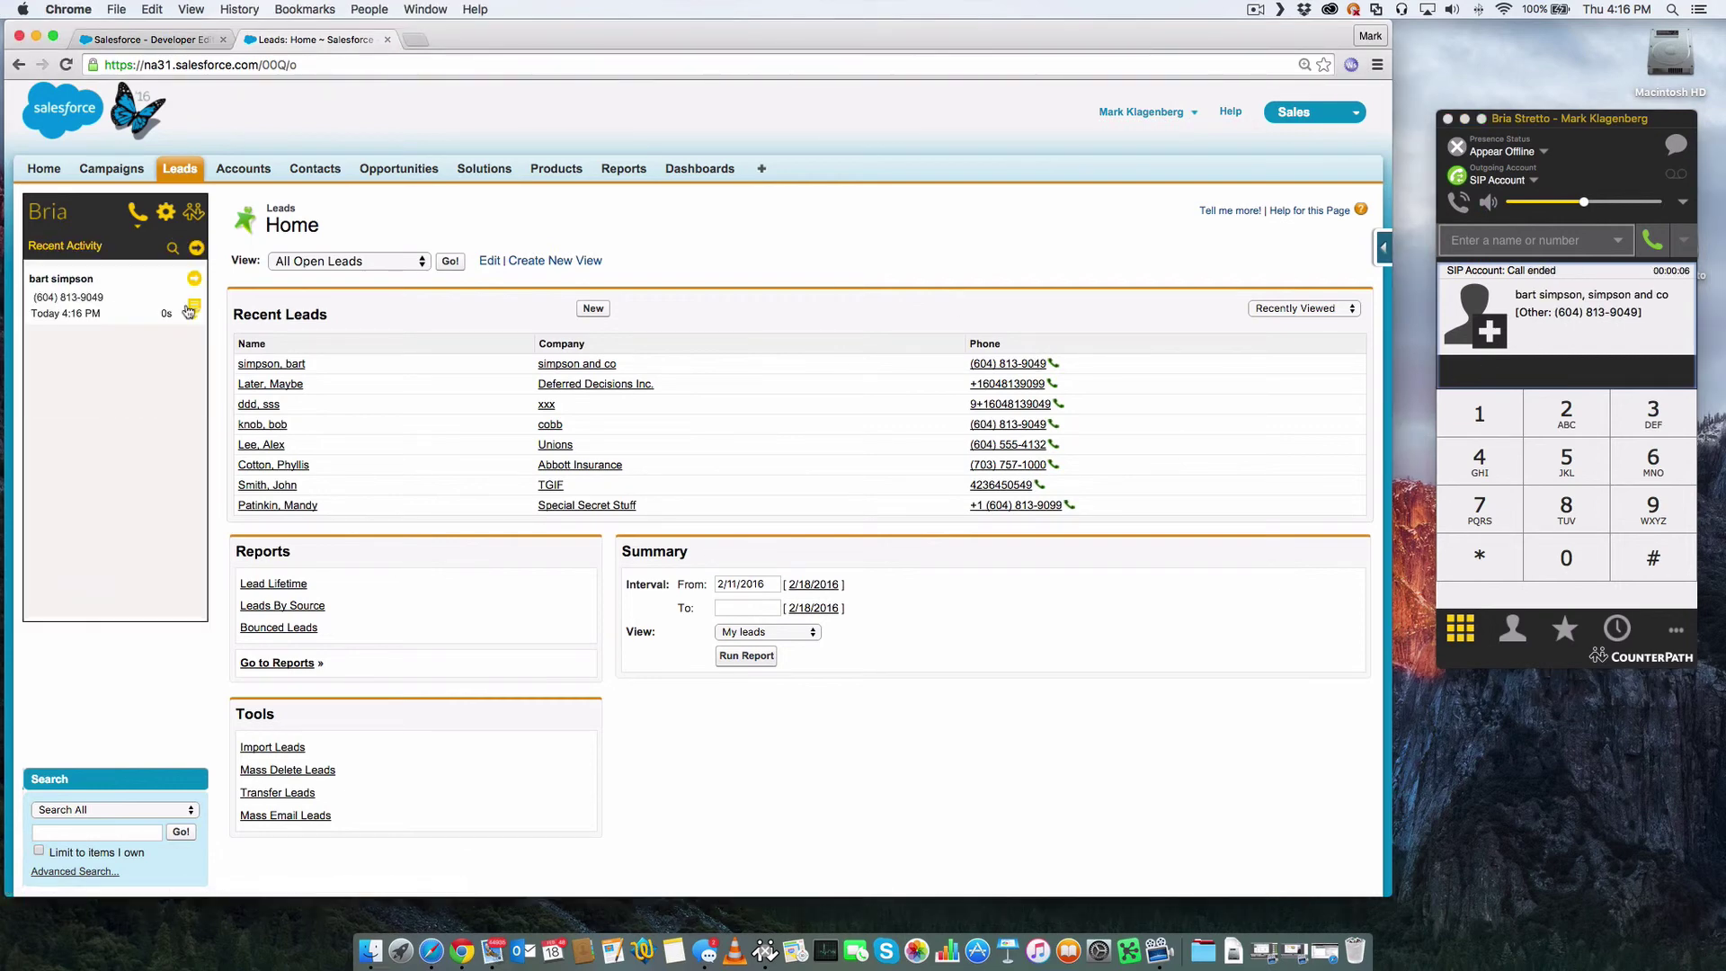
{"action": "left_click", "coordinate": [66, 67]}
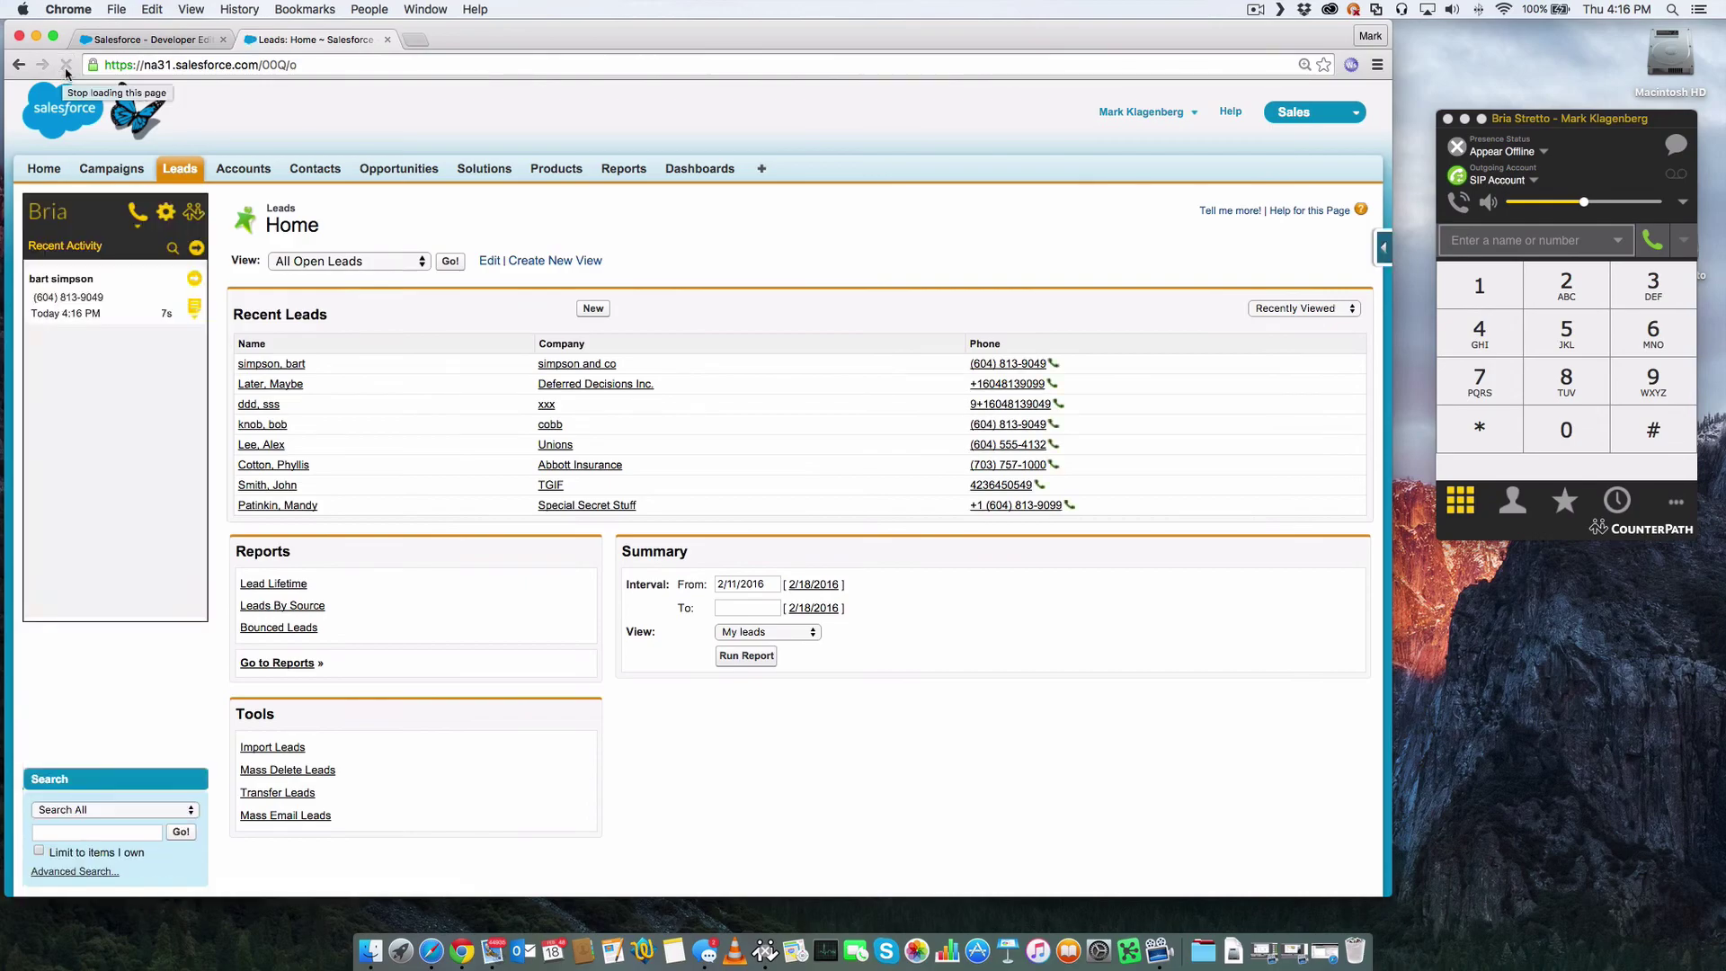